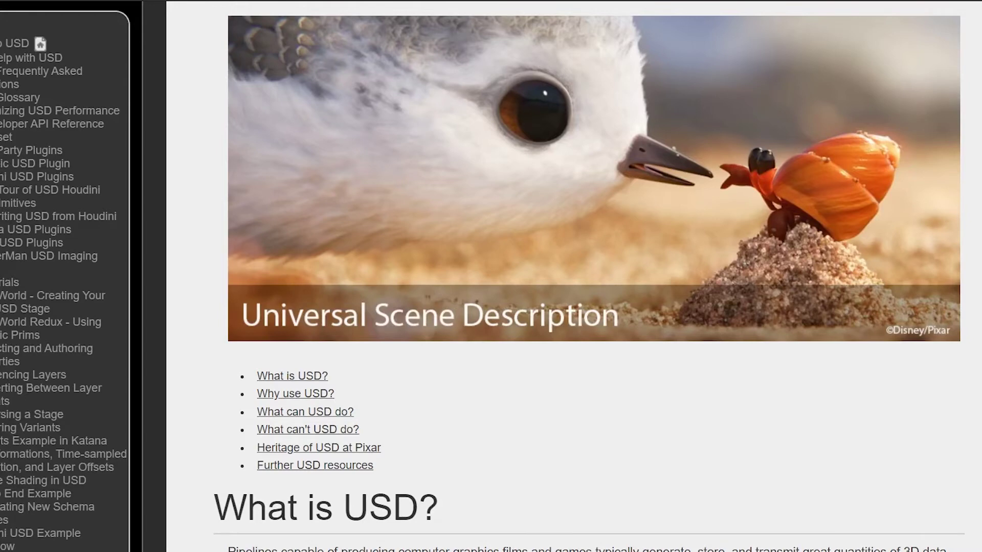
- Look through the Introduction to USD page, including its overview of what Universal Scene Description is
{"action": "scroll", "coordinate": [588, 277], "scroll_direction": "down", "scroll_amount": 10}
{"action": "scroll", "coordinate": [588, 276], "scroll_direction": "down", "scroll_amount": 20}
{"action": "scroll", "coordinate": [589, 276], "scroll_direction": "up", "scroll_amount": 9}
{"action": "scroll", "coordinate": [588, 277], "scroll_direction": "up", "scroll_amount": 20}
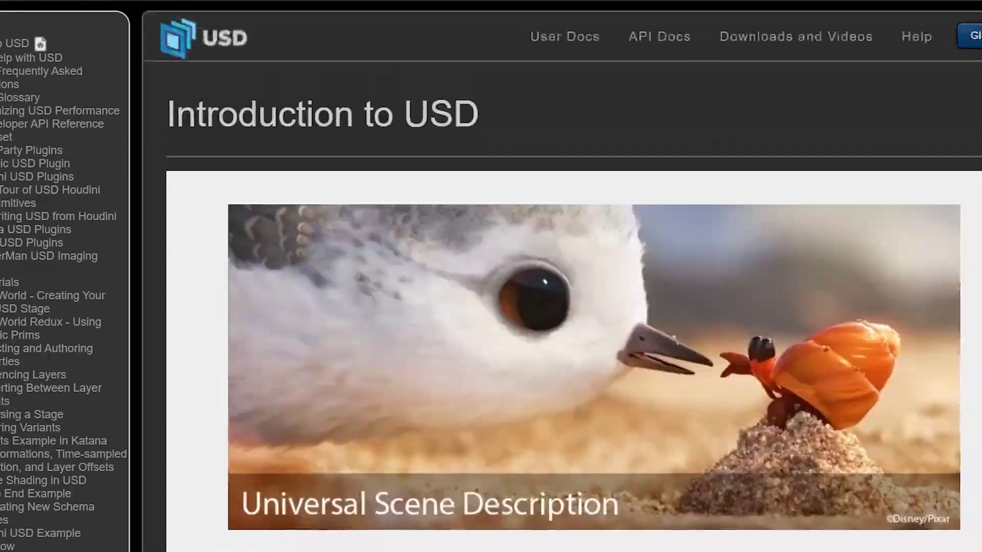
{"action": "scroll", "coordinate": [573, 307], "scroll_direction": "down", "scroll_amount": 1}
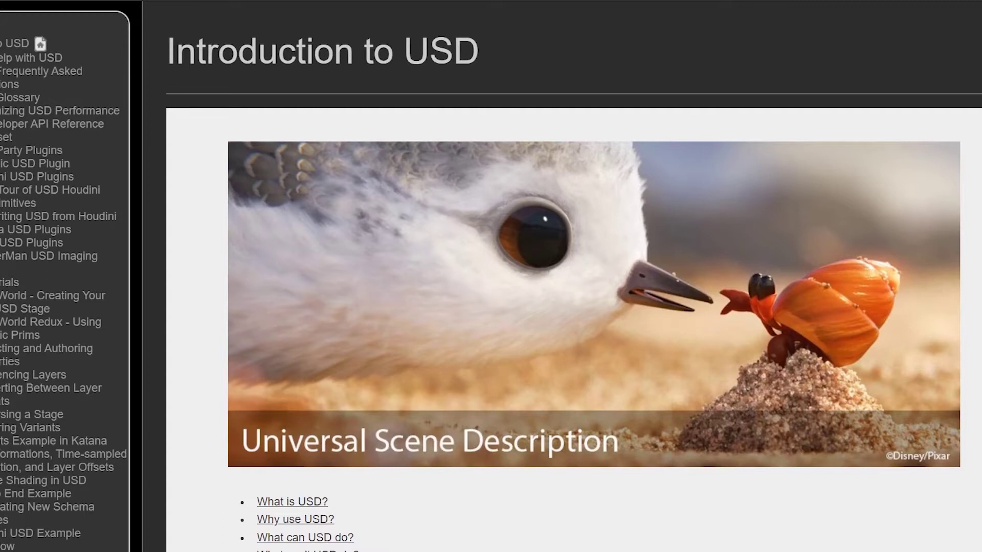
{"action": "scroll", "coordinate": [573, 307], "scroll_direction": "up", "scroll_amount": 1}
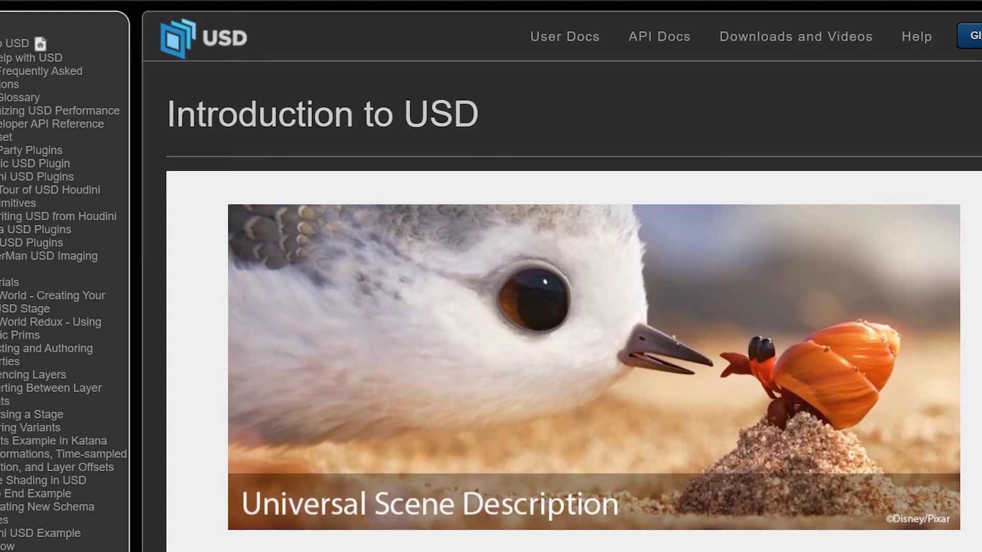
{"action": "scroll", "coordinate": [573, 307], "scroll_direction": "down", "scroll_amount": 4}
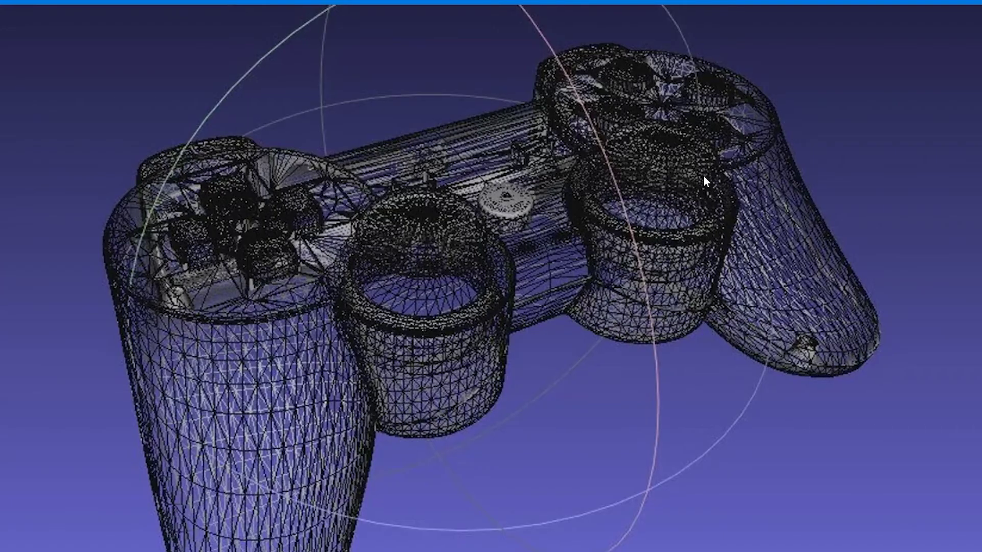
- Look through the STL article, including its contents list and the section explaining what an STL file is
{"action": "scroll", "coordinate": [704, 175], "scroll_direction": "down", "scroll_amount": 10}
{"action": "scroll", "coordinate": [704, 276], "scroll_direction": "down", "scroll_amount": 10}
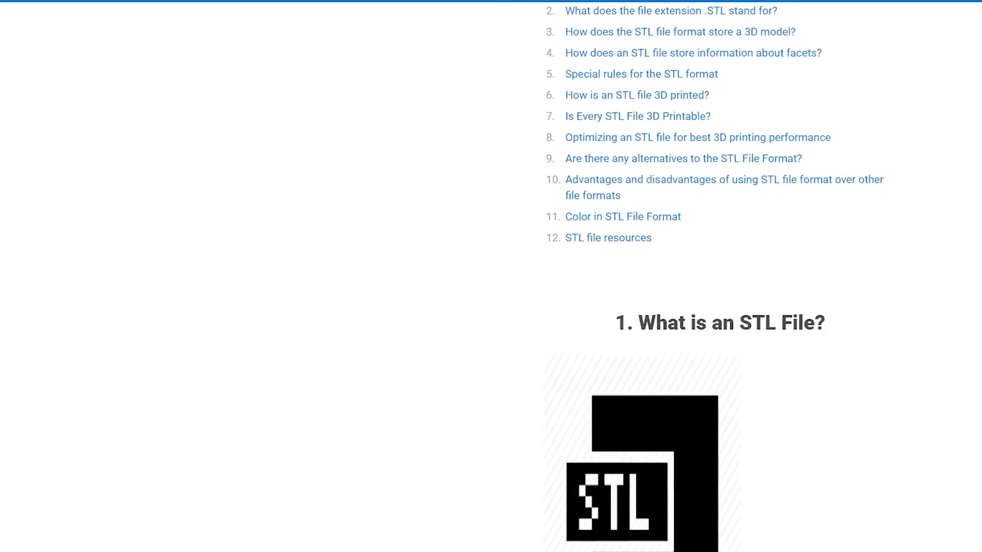
{"action": "scroll", "coordinate": [704, 276], "scroll_direction": "down", "scroll_amount": 10}
{"action": "scroll", "coordinate": [704, 276], "scroll_direction": "down", "scroll_amount": 10}
{"action": "scroll", "coordinate": [704, 276], "scroll_direction": "down", "scroll_amount": 3}
{"action": "scroll", "coordinate": [704, 276], "scroll_direction": "up", "scroll_amount": 6}
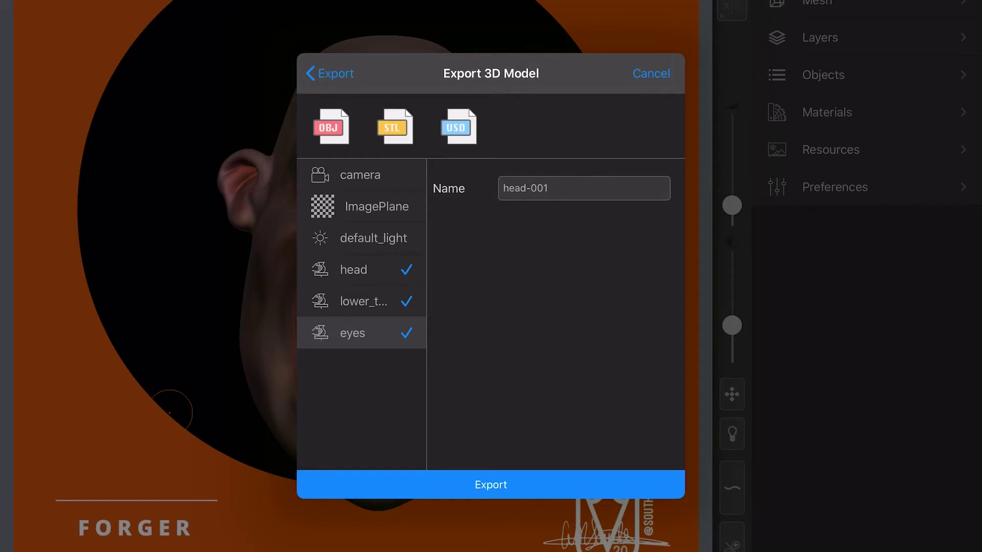
- Set the 3D model export to OBJ format and include the head, lower teeth and eyes objects
{"action": "left_click", "coordinate": [331, 127]}
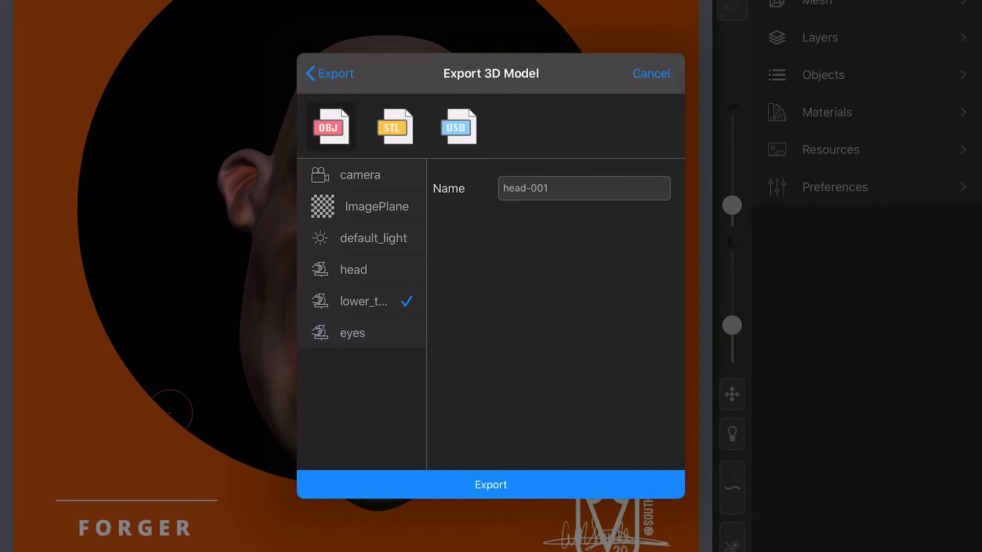
{"action": "left_click", "coordinate": [394, 127]}
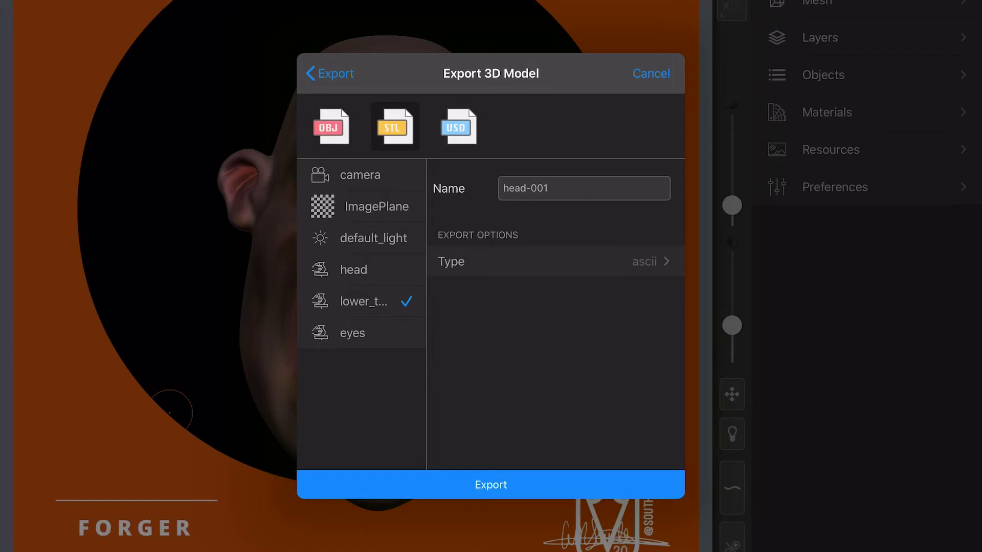
{"action": "left_click", "coordinate": [330, 127]}
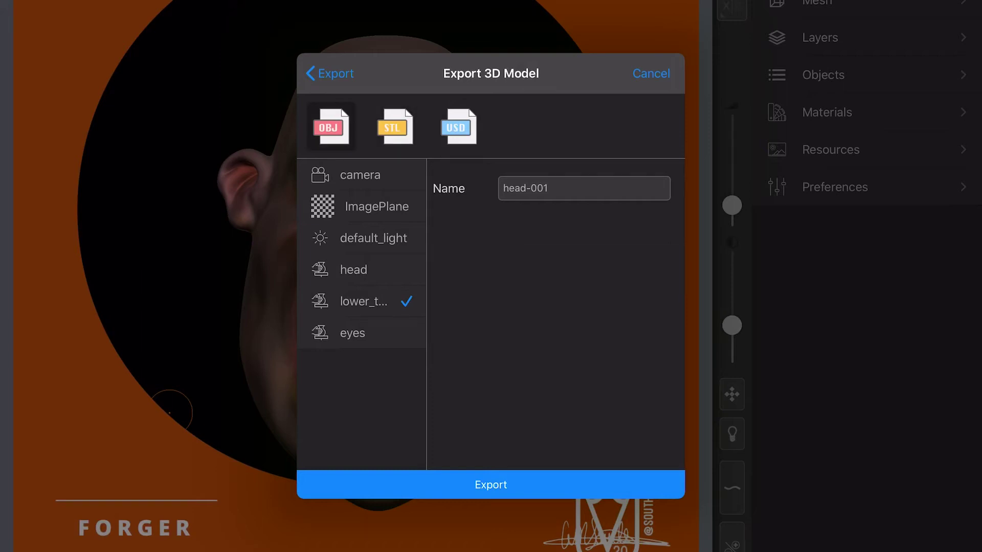
{"action": "left_click", "coordinate": [358, 269]}
{"action": "left_click", "coordinate": [358, 333]}
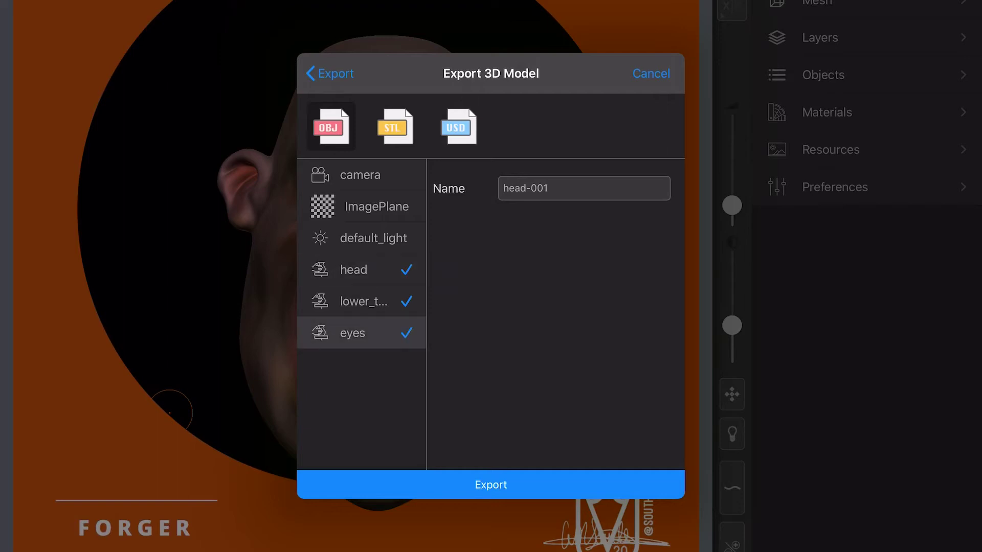
- Export head-001 and save it to the Models folder of forger on the iPad
{"action": "left_click", "coordinate": [491, 485]}
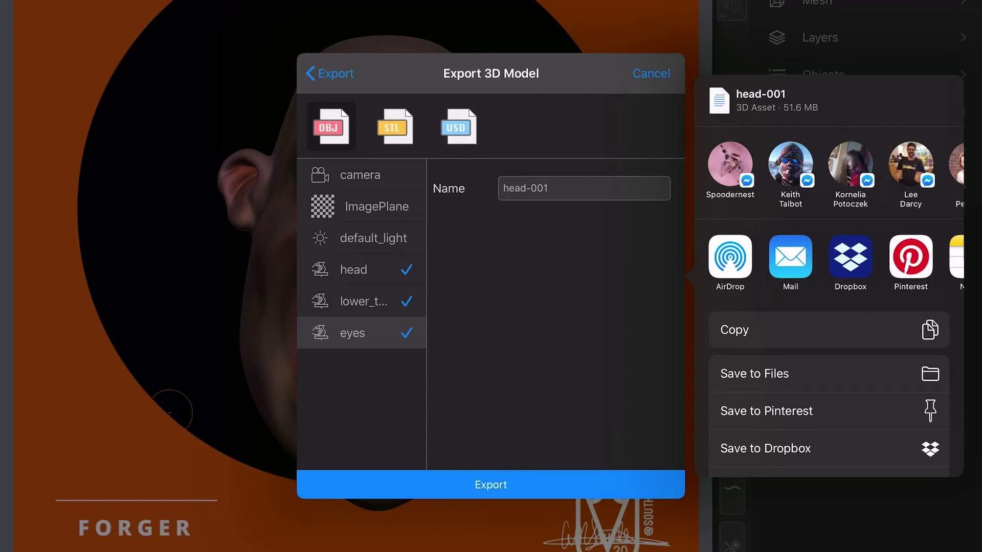
{"action": "left_click", "coordinate": [754, 374]}
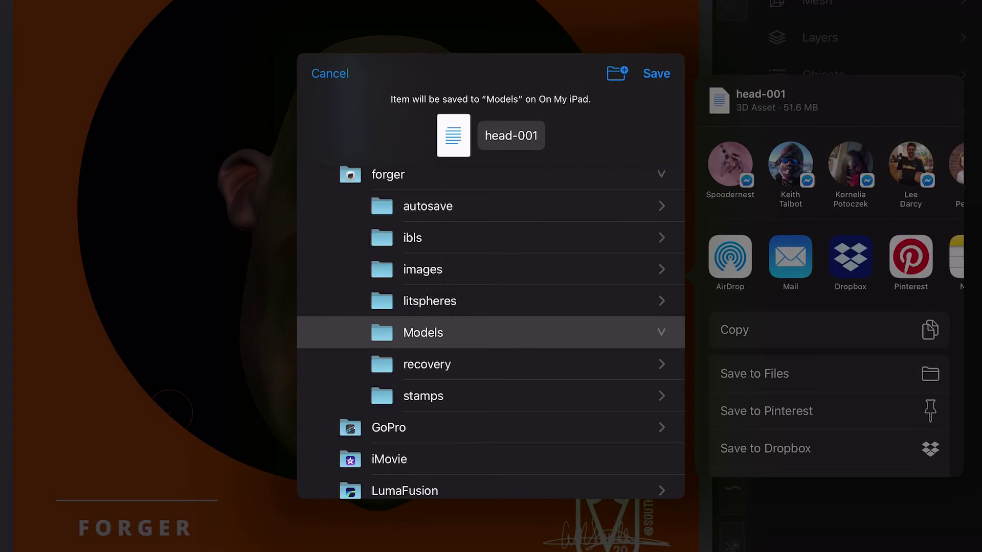
{"action": "left_click", "coordinate": [656, 73]}
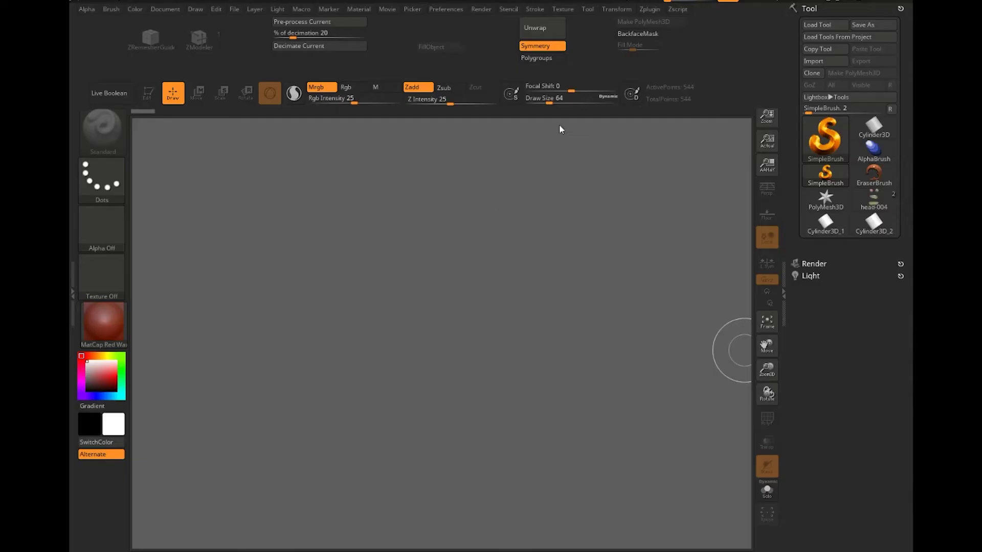
- Switch to ZBrush, import the head-001 mesh from the MISC folder and restore the tool list to its default configuration
{"action": "left_click", "coordinate": [812, 11]}
{"action": "left_click", "coordinate": [812, 10]}
{"action": "left_click", "coordinate": [588, 10]}
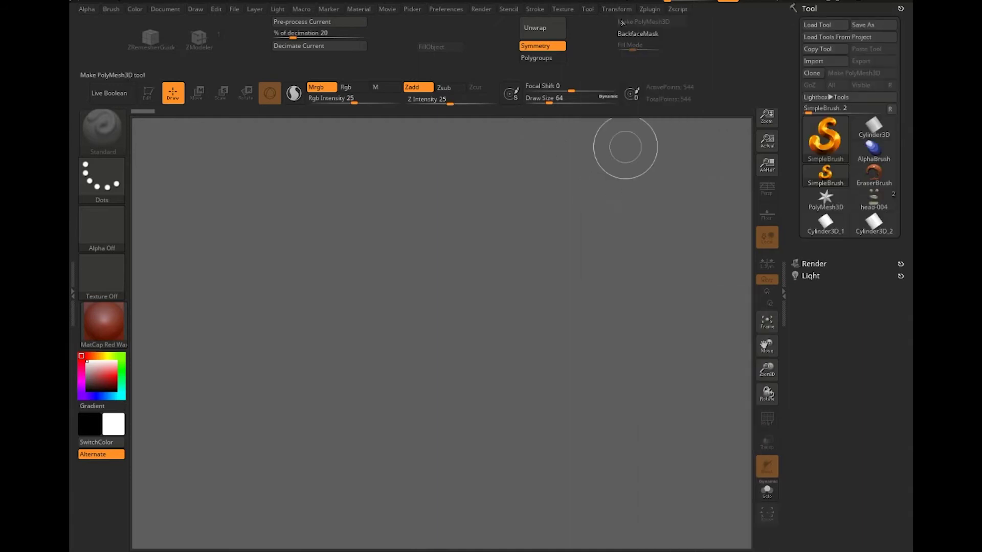
{"action": "left_click", "coordinate": [591, 10]}
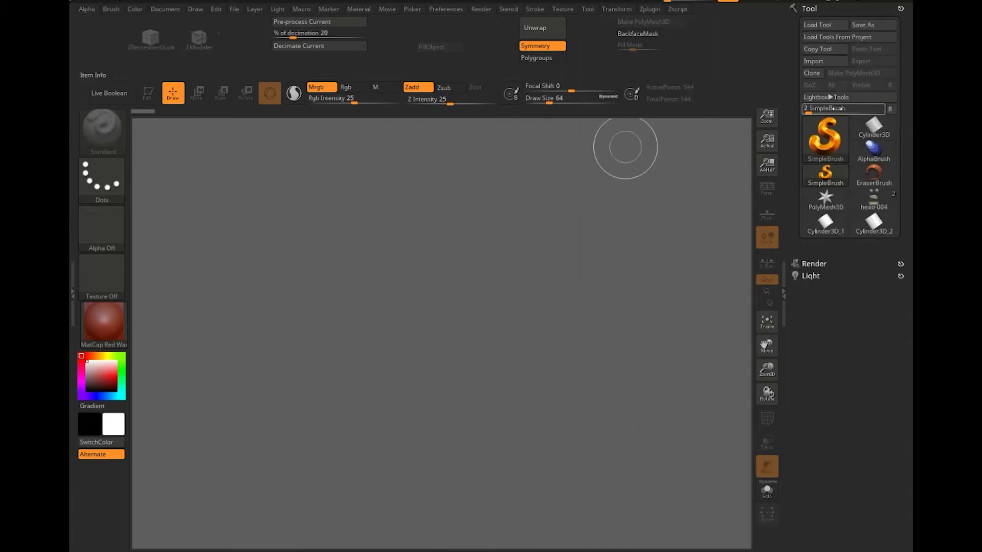
{"action": "left_click", "coordinate": [818, 64]}
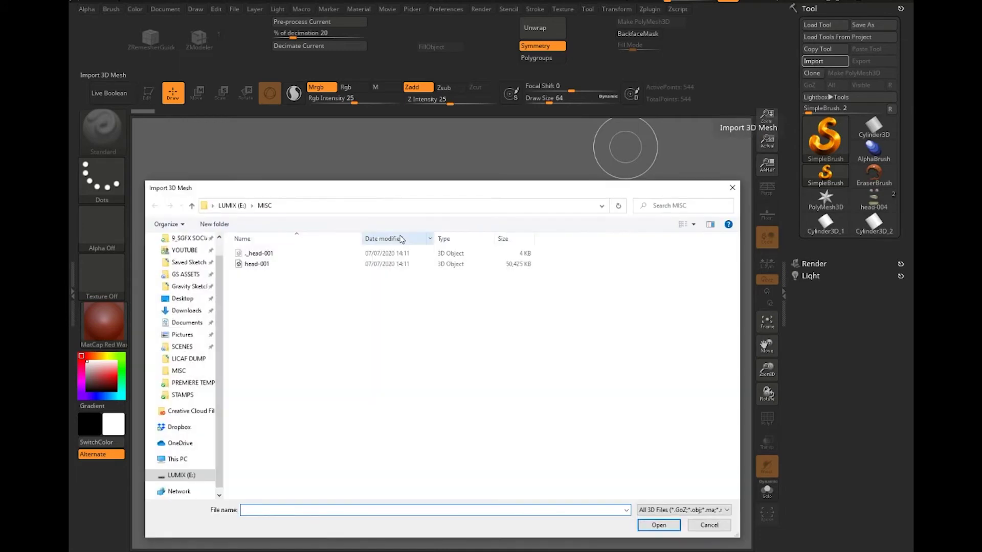
{"action": "double_click", "coordinate": [259, 264]}
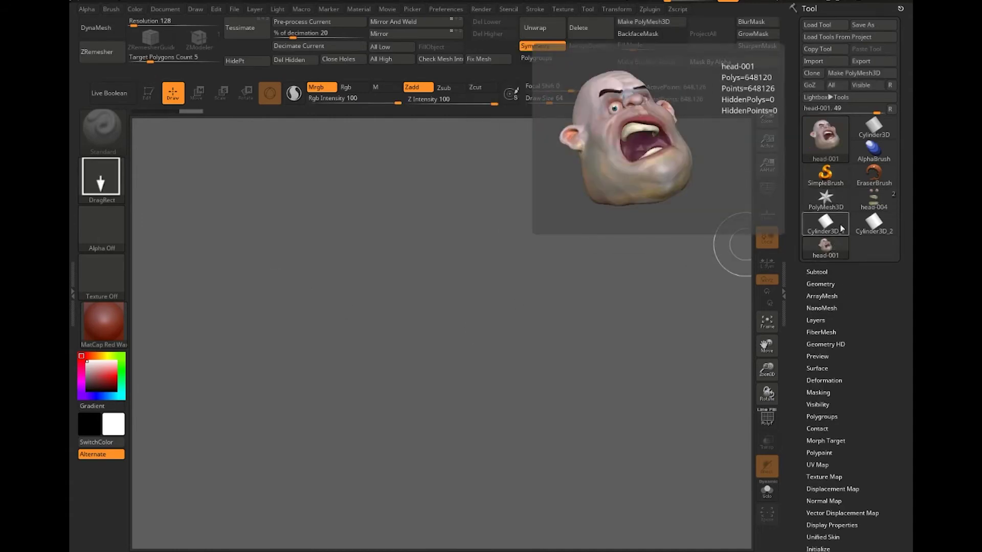
{"action": "left_click", "coordinate": [891, 109]}
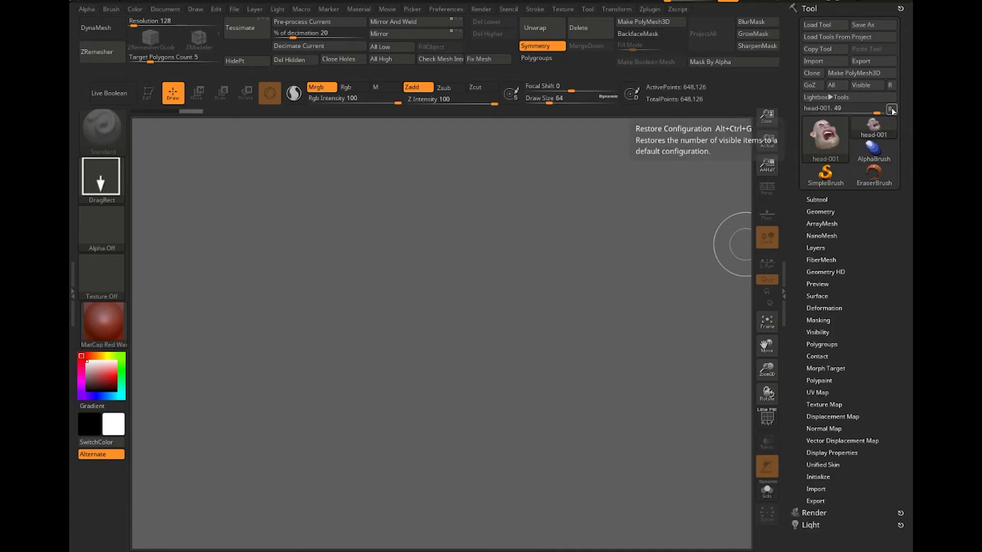
- Draw the imported head on the canvas and enter Edit mode
{"action": "mouse_move", "coordinate": [877, 137]}
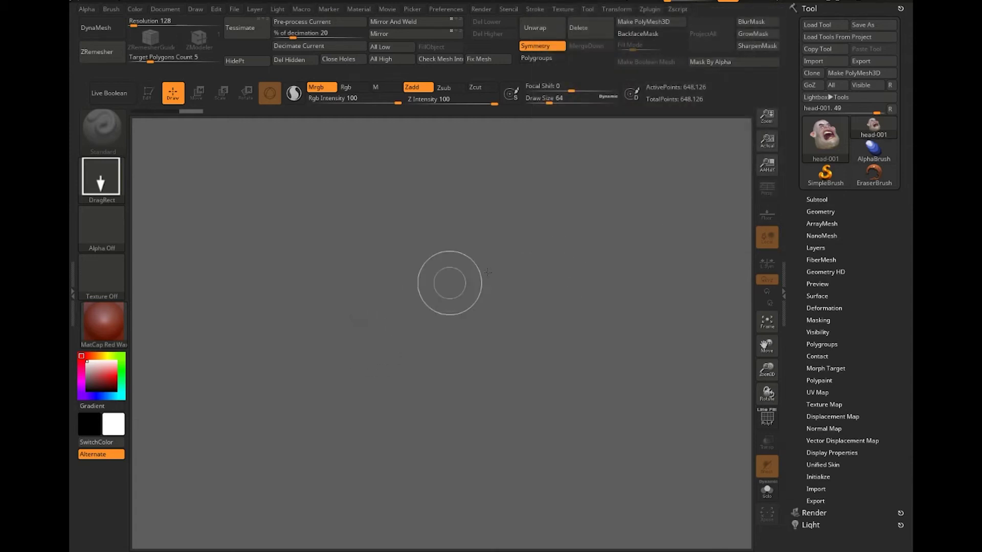
{"action": "left_click_drag", "start_coordinate": [532, 285], "coordinate": [529, 510]}
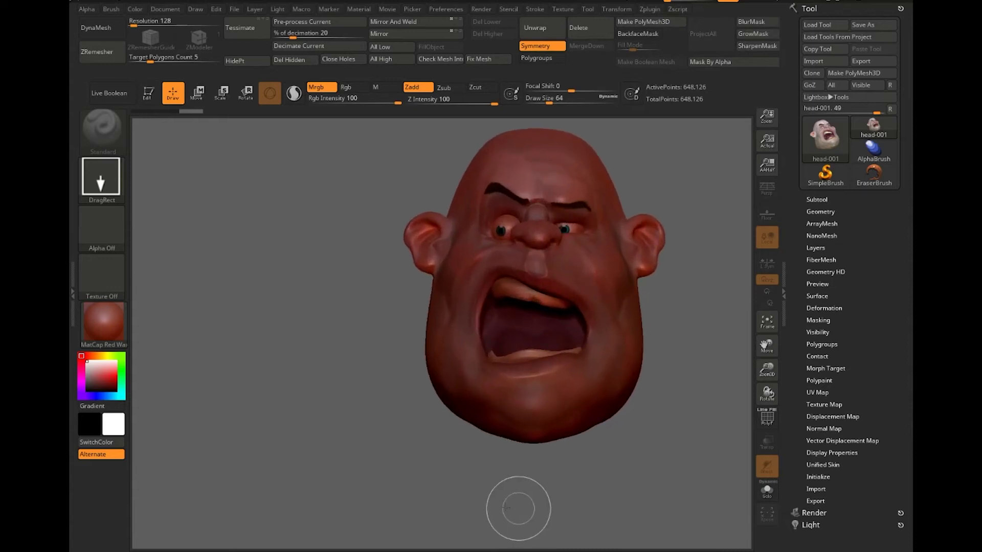
{"action": "key", "text": "t"}
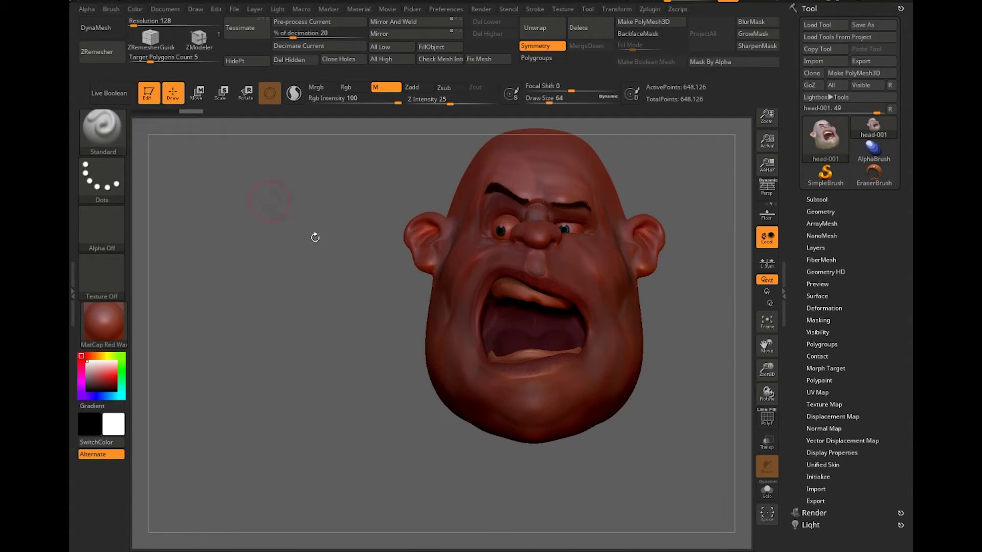
{"action": "left_click_drag", "start_coordinate": [336, 245], "coordinate": [226, 306]}
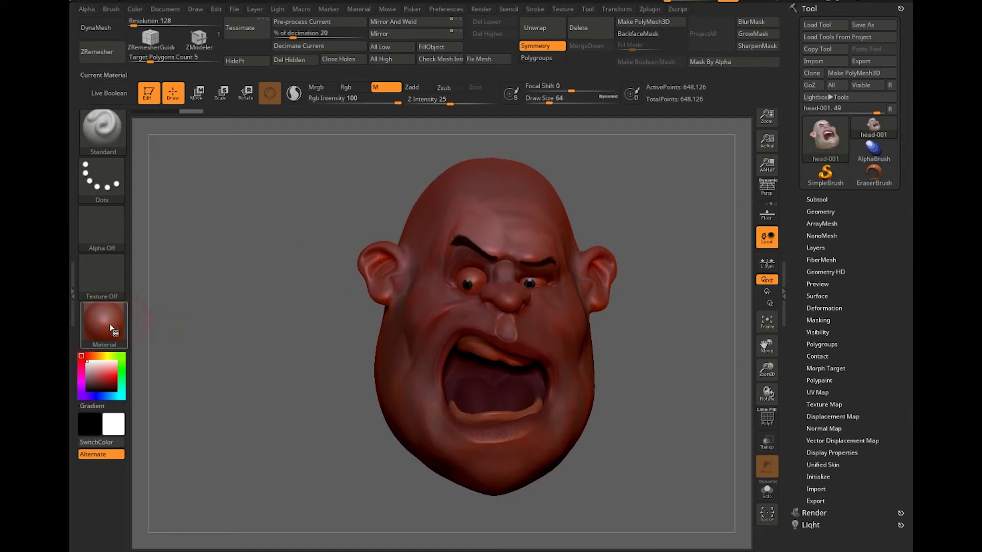
- Try the PolySkin, MatCap Skeleton and MatCap White01 materials on the head
{"action": "mouse_move", "coordinate": [111, 329]}
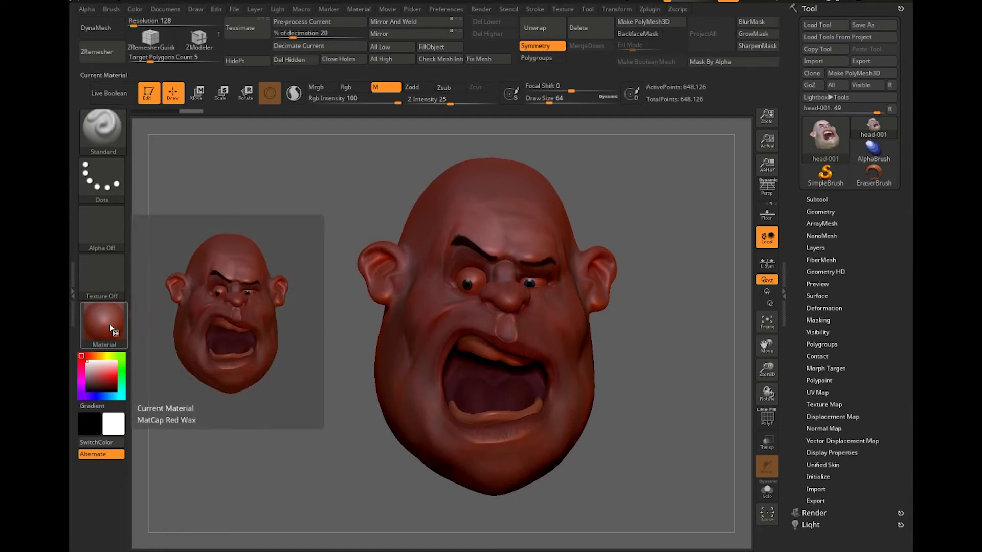
{"action": "left_click", "coordinate": [110, 323]}
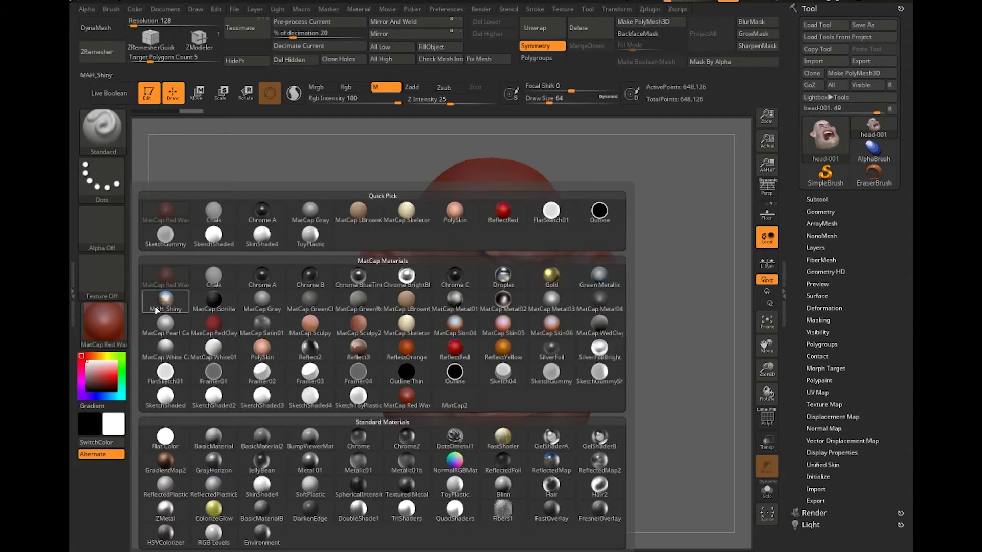
{"action": "left_click", "coordinate": [456, 211]}
{"action": "left_click", "coordinate": [121, 331]}
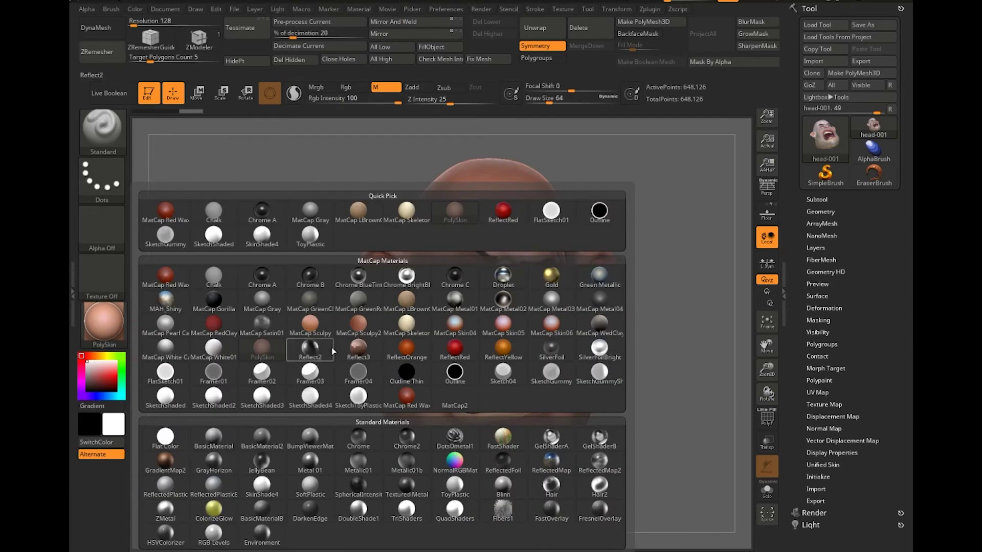
{"action": "left_click", "coordinate": [408, 329]}
{"action": "left_click", "coordinate": [112, 324]}
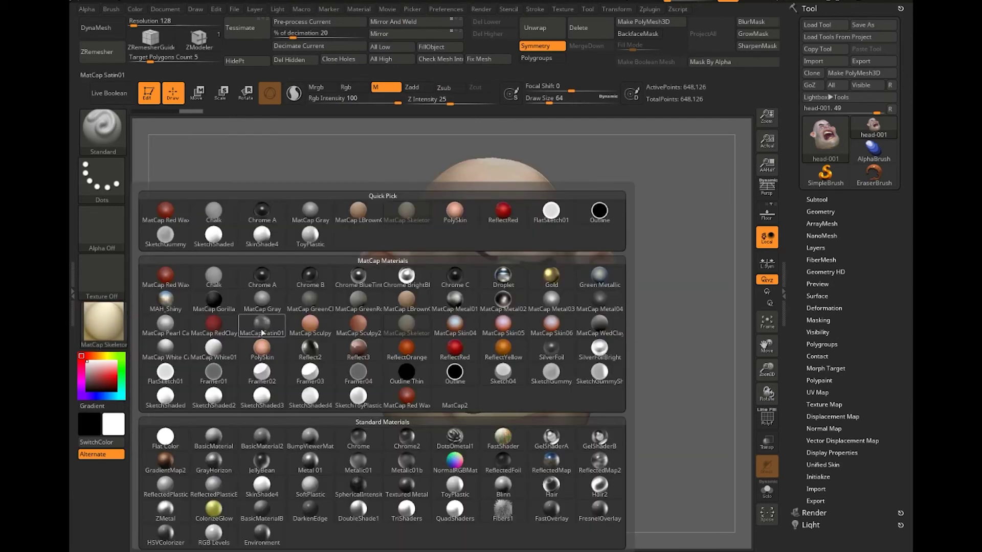
{"action": "left_click", "coordinate": [223, 350]}
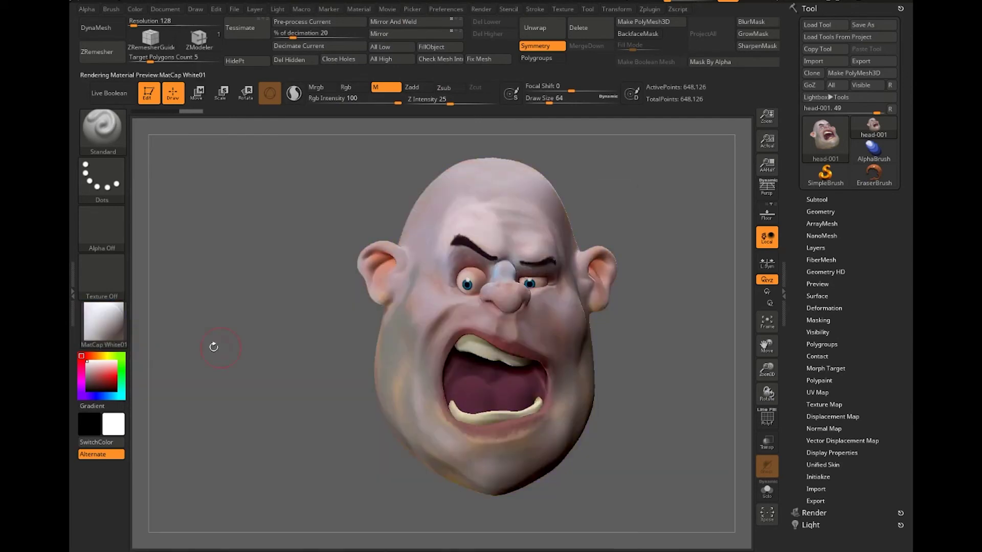
- Set the head's material to SkinShade4
{"action": "left_click", "coordinate": [112, 327]}
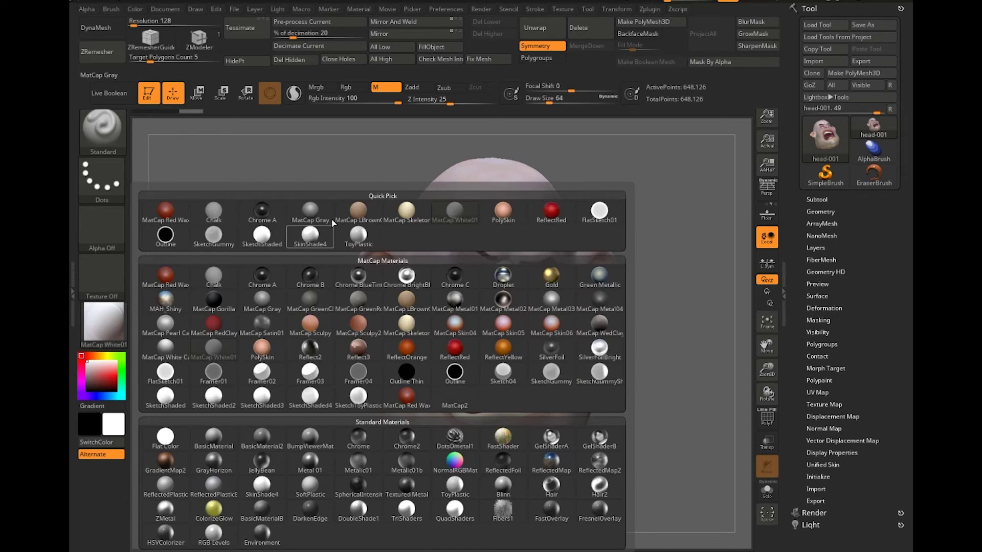
{"action": "left_click", "coordinate": [310, 238]}
{"action": "mouse_move", "coordinate": [292, 263]}
{"action": "left_mouse_down"}
{"action": "mouse_move", "coordinate": [266, 264]}
{"action": "mouse_move", "coordinate": [312, 261]}
{"action": "mouse_move", "coordinate": [291, 256]}
{"action": "left_mouse_up"}
{"action": "left_click", "coordinate": [104, 325]}
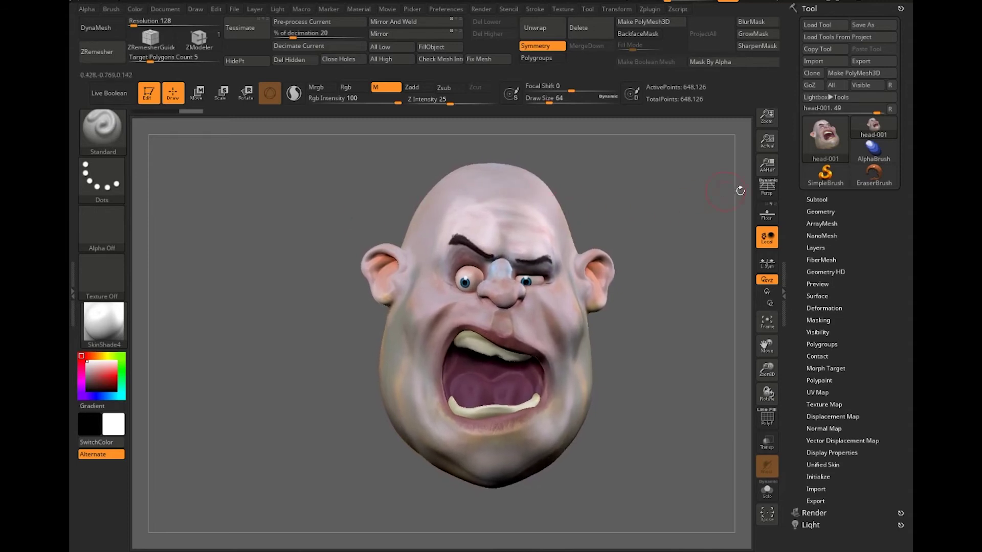
- Turn on the perspective view and the floor grid around the head
{"action": "left_click", "coordinate": [772, 190]}
{"action": "left_click", "coordinate": [771, 191]}
{"action": "left_click", "coordinate": [772, 190]}
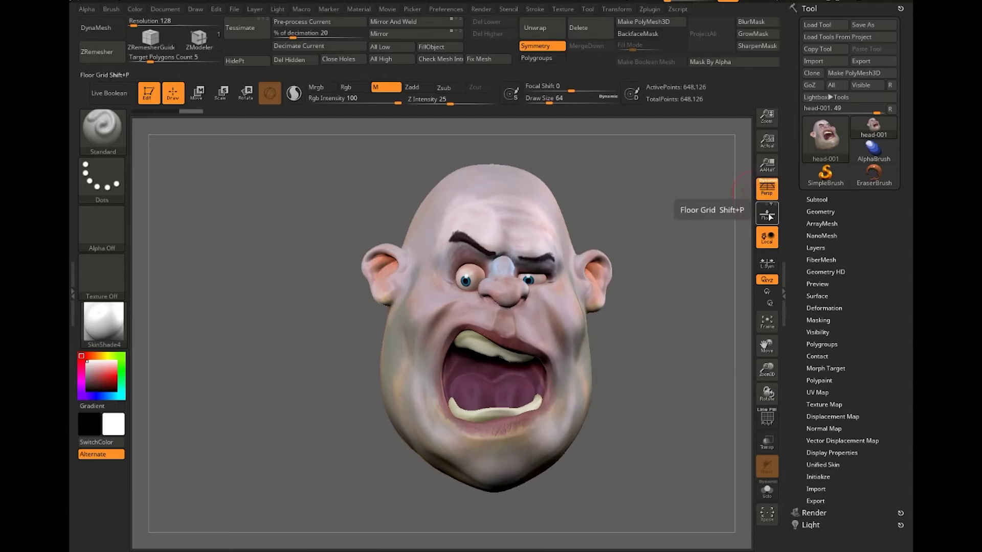
{"action": "left_click", "coordinate": [767, 214]}
{"action": "left_click_drag", "start_coordinate": [682, 219], "coordinate": [661, 225]}
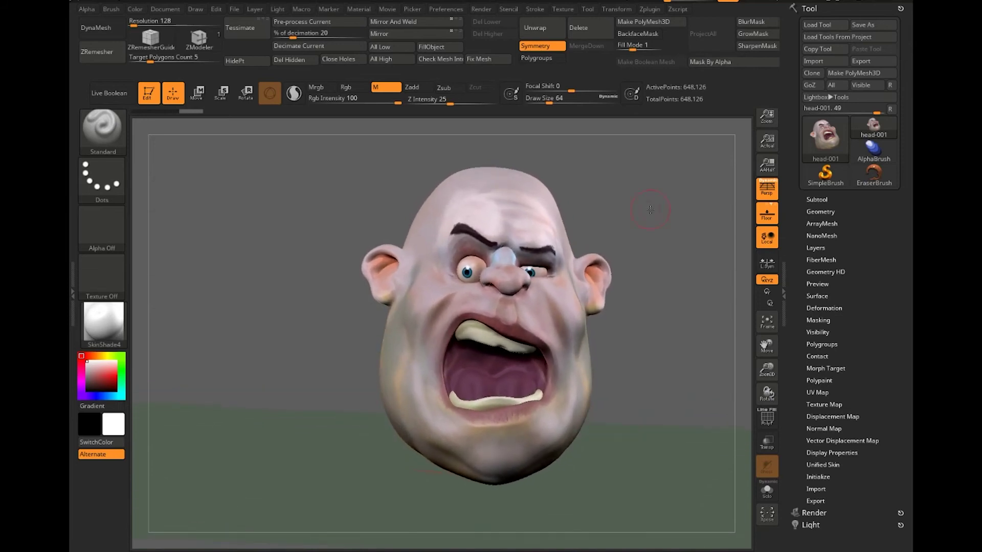
- Turn on PolyFrame to show the head's wireframe and polygroup colours, and inspect the face up close
{"action": "key", "text": "shift"}
{"action": "key", "text": "shift+f"}
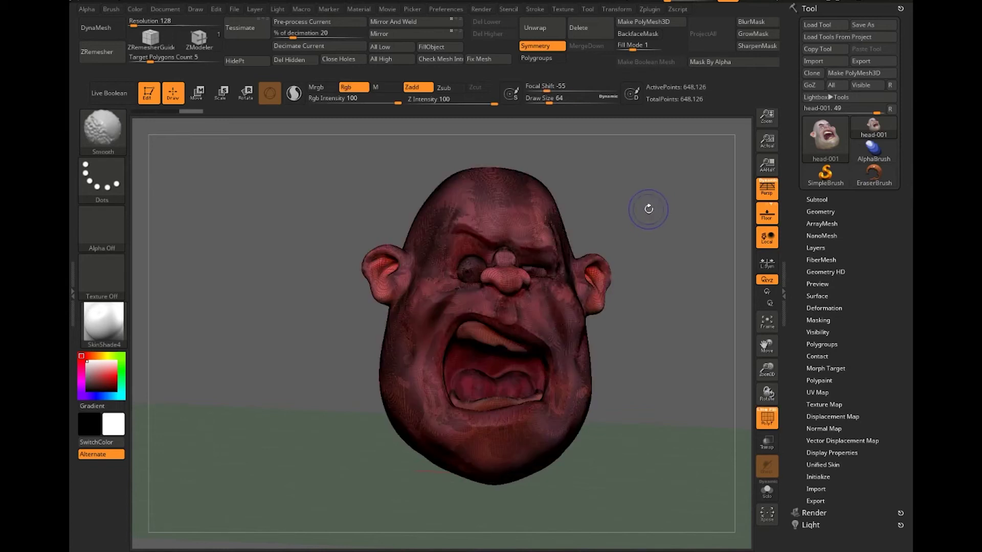
{"action": "left_click_drag", "start_coordinate": [667, 240], "coordinate": [603, 246]}
{"action": "key", "text": "ctrl"}
{"action": "right_click_drag", "start_coordinate": [604, 246], "coordinate": [603, 195], "text": "ctrl"}
{"action": "mouse_move", "coordinate": [265, 268]}
{"action": "left_mouse_down"}
{"action": "mouse_move", "coordinate": [302, 271]}
{"action": "mouse_move", "coordinate": [279, 270]}
{"action": "left_mouse_up"}
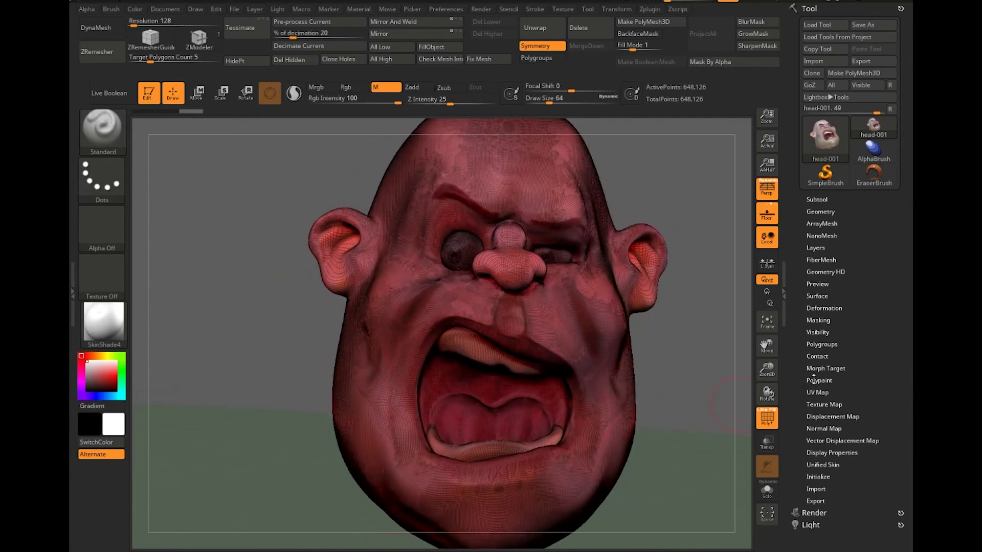
- Split the head mesh's separate parts into their own polygroups with Auto Groups
{"action": "left_click_drag", "start_coordinate": [800, 404], "coordinate": [796, 417]}
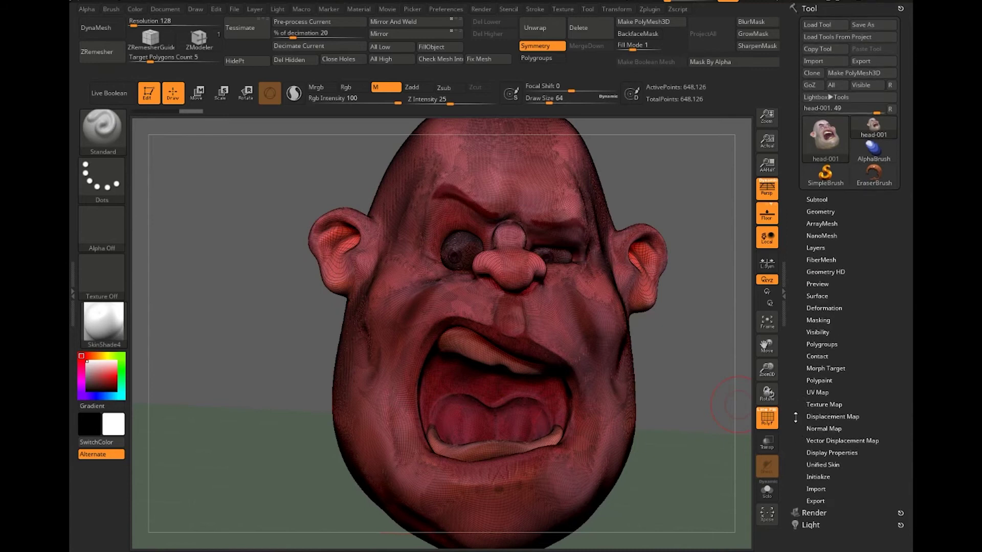
{"action": "left_click", "coordinate": [818, 344]}
{"action": "left_click", "coordinate": [818, 355]}
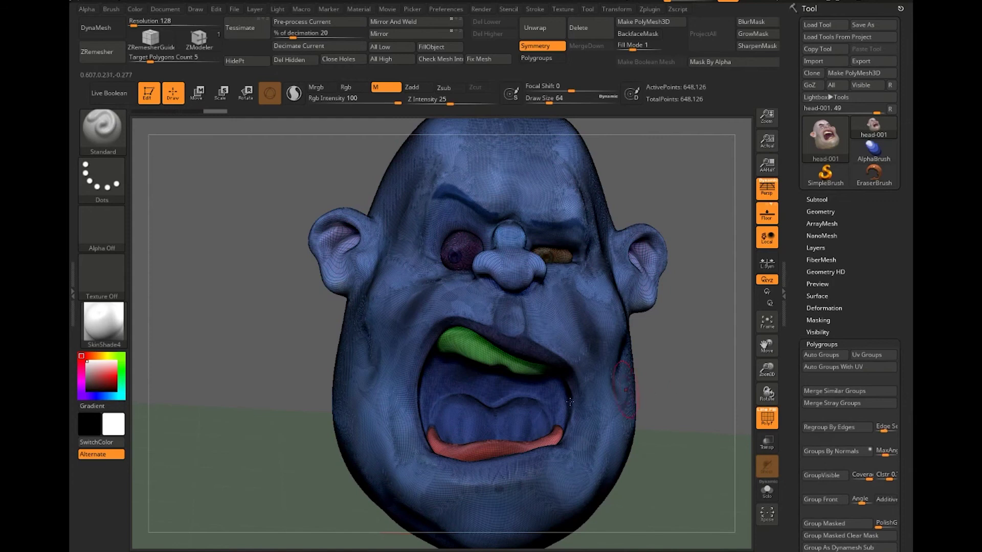
- Split the head mesh into separate subtools by polygroup with Groups Split
{"action": "mouse_move", "coordinate": [268, 377]}
{"action": "left_mouse_down"}
{"action": "mouse_move", "coordinate": [242, 376]}
{"action": "mouse_move", "coordinate": [267, 380]}
{"action": "left_mouse_up"}
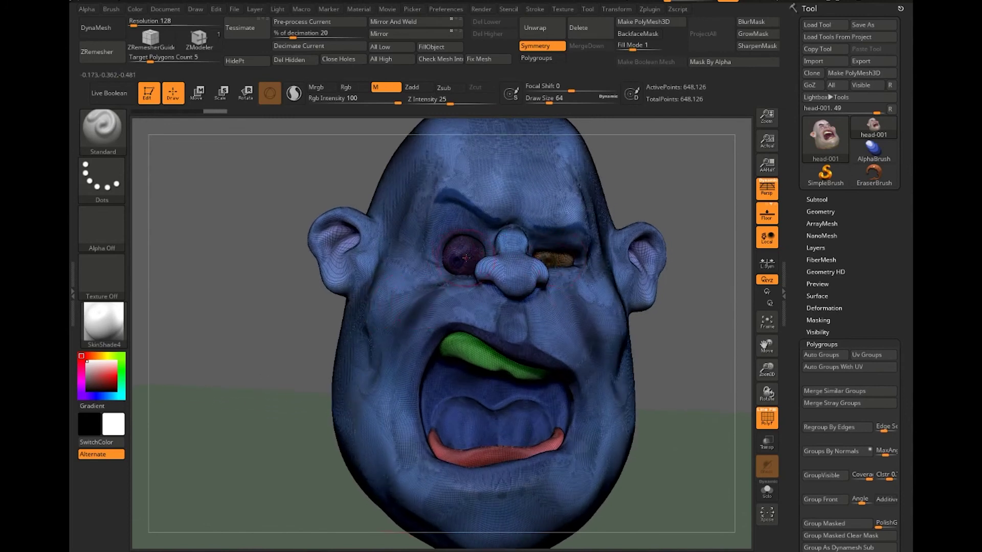
{"action": "mouse_move", "coordinate": [225, 372]}
{"action": "left_mouse_down"}
{"action": "mouse_move", "coordinate": [253, 344]}
{"action": "mouse_move", "coordinate": [371, 366]}
{"action": "left_mouse_up"}
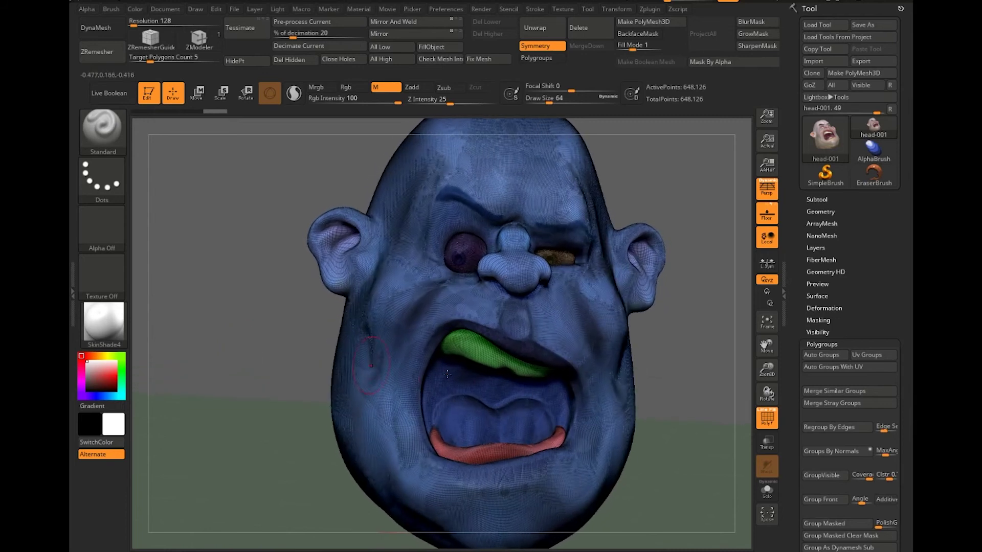
{"action": "left_click", "coordinate": [813, 344]}
{"action": "left_click_drag", "start_coordinate": [810, 299], "coordinate": [809, 215]}
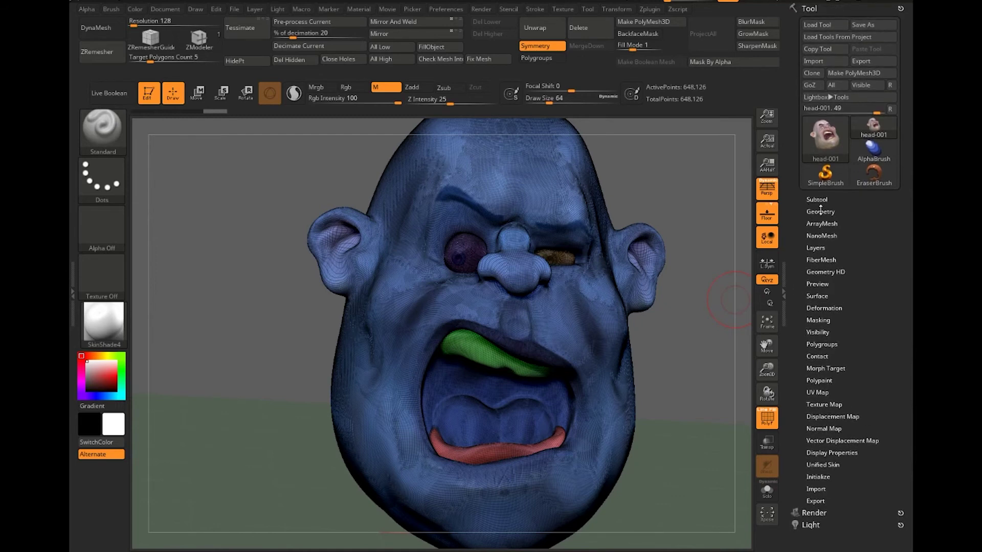
{"action": "left_click", "coordinate": [816, 200]}
{"action": "left_click_drag", "start_coordinate": [792, 291], "coordinate": [795, 424]}
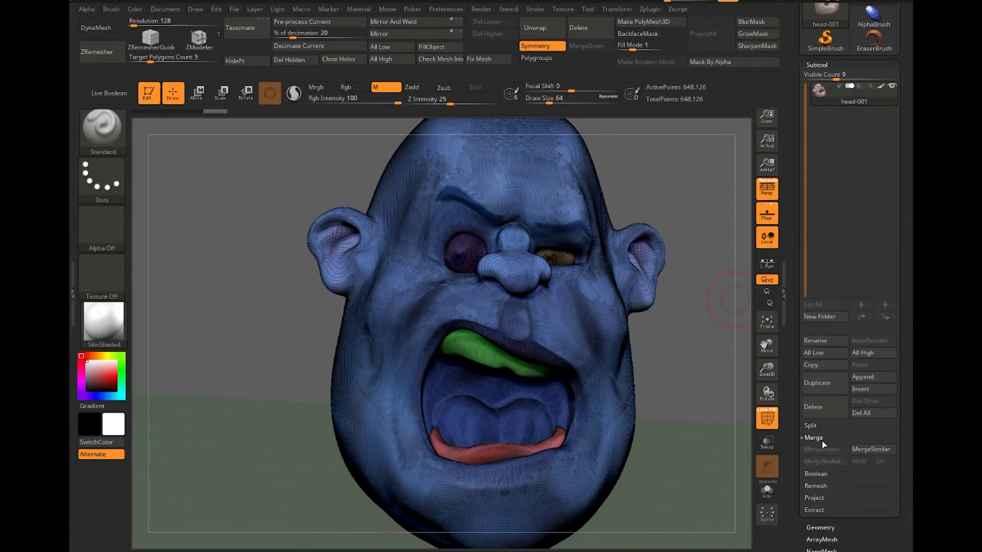
{"action": "left_click", "coordinate": [813, 427]}
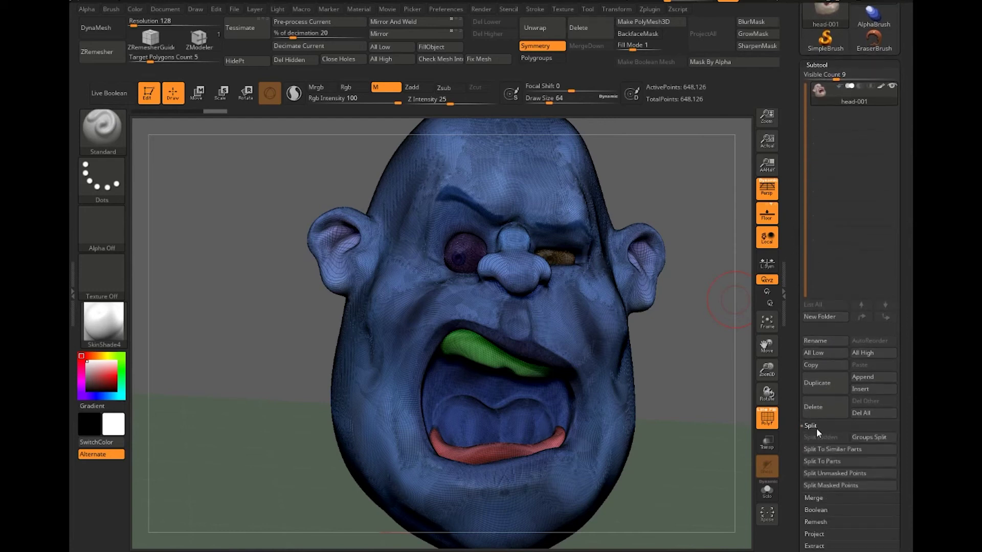
{"action": "left_click", "coordinate": [868, 438]}
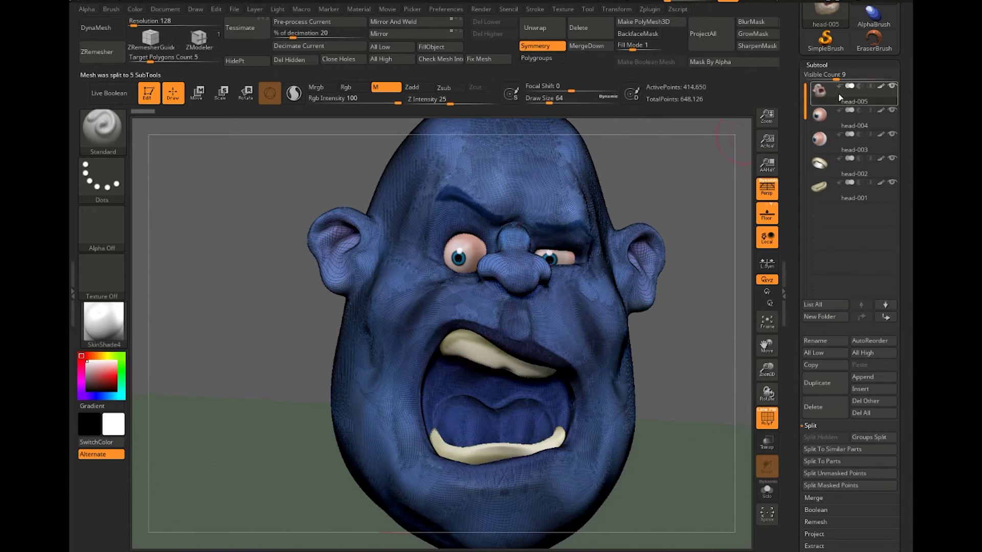
- Turn off PolyFrame and frame the whole head with its painted colours
{"action": "mouse_move", "coordinate": [837, 120]}
{"action": "mouse_move", "coordinate": [833, 189]}
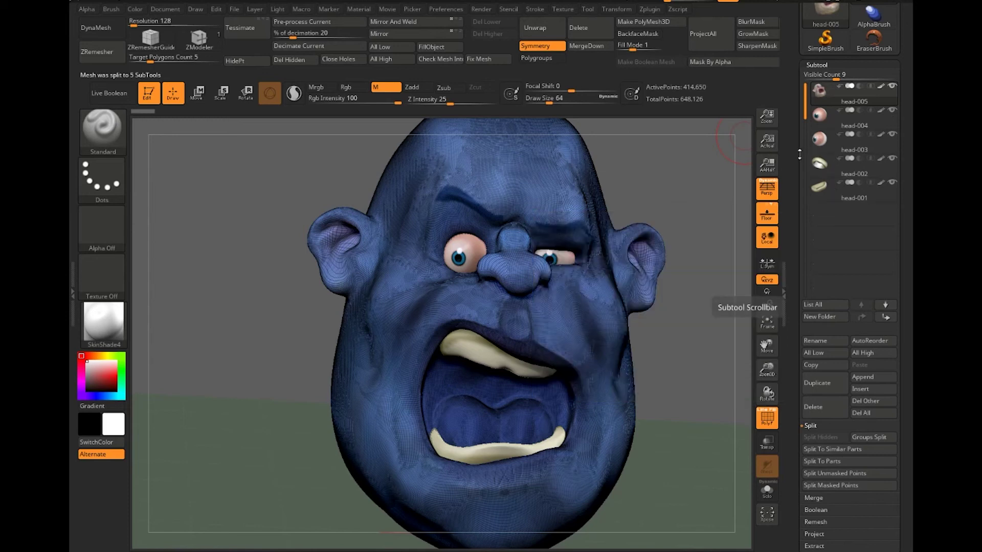
{"action": "mouse_move", "coordinate": [844, 171]}
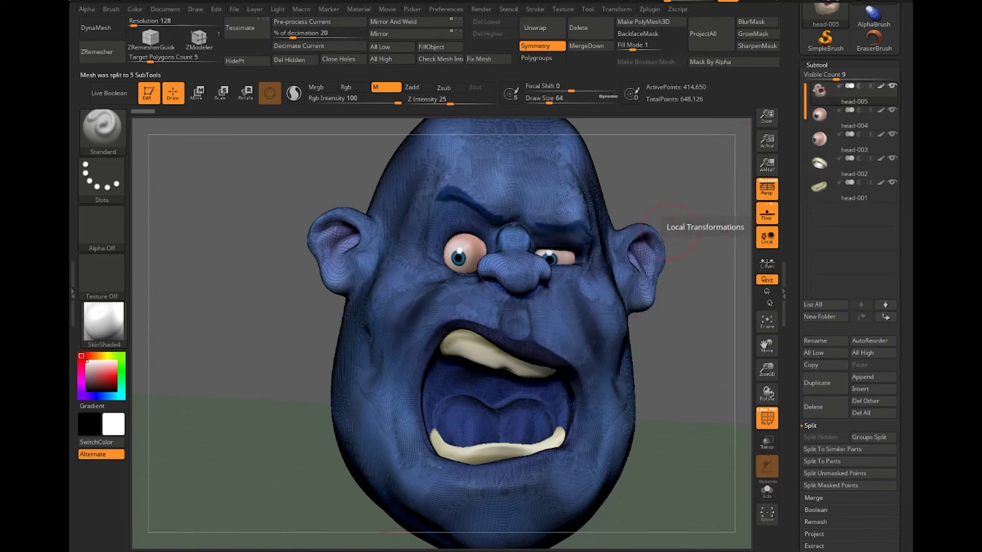
{"action": "key", "text": "shift"}
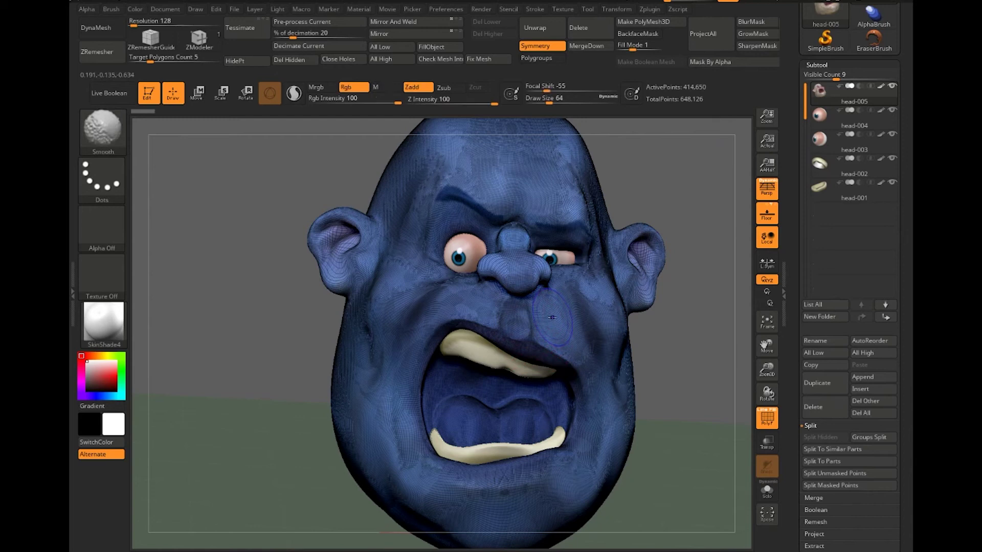
{"action": "left_click_drag", "start_coordinate": [298, 313], "coordinate": [656, 215], "text": "alt"}
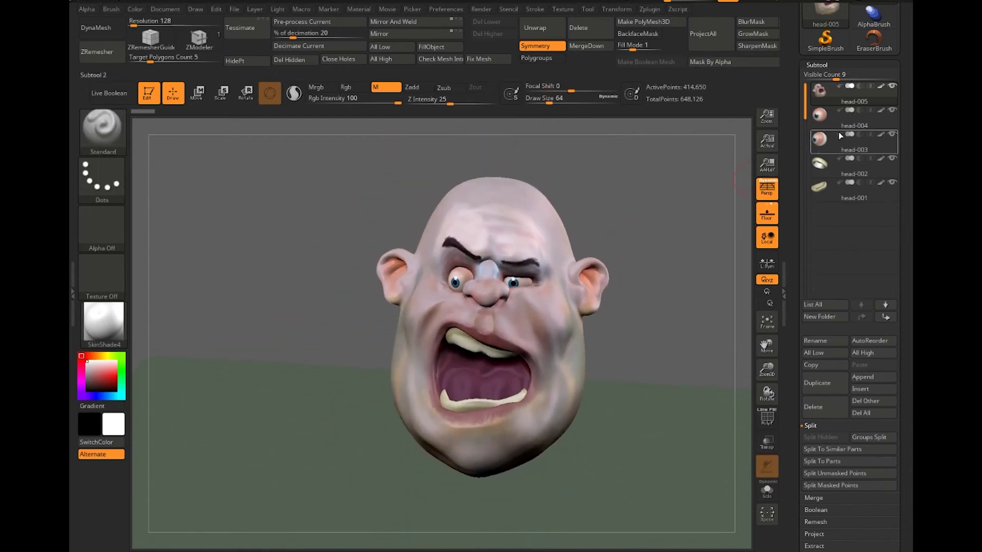
- Merge the two eye and two teeth subtools into a single subtool, starting from head-004
{"action": "left_click", "coordinate": [879, 124]}
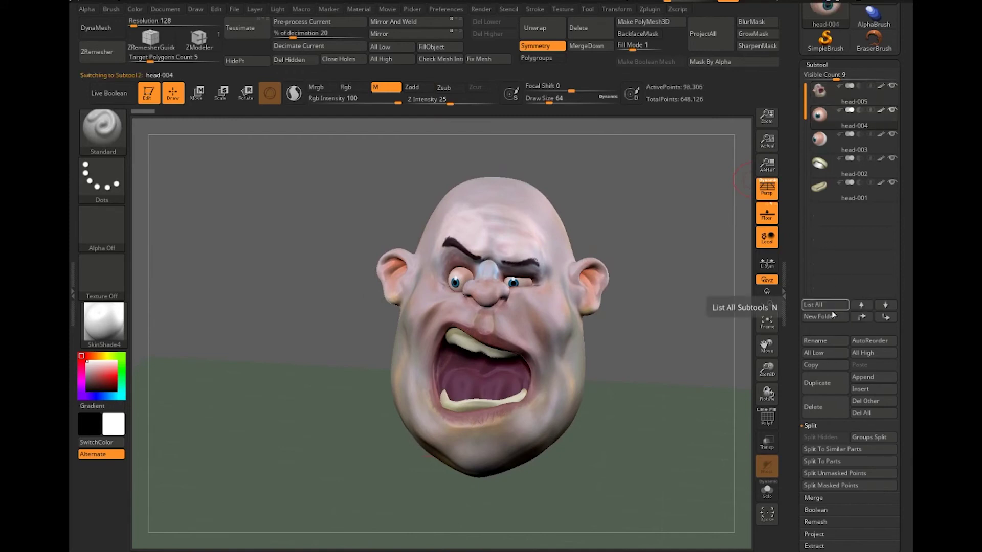
{"action": "mouse_move", "coordinate": [876, 159]}
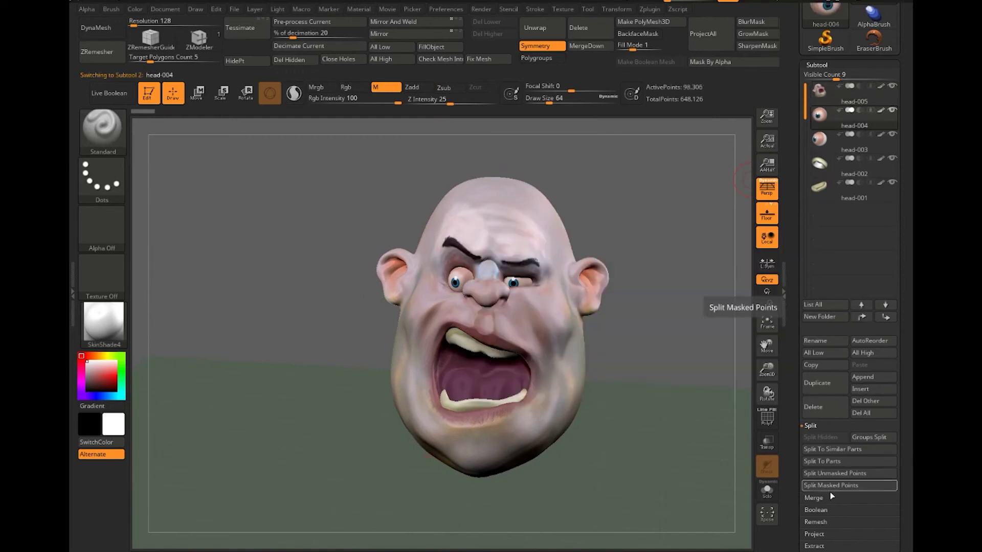
{"action": "left_click", "coordinate": [814, 499]}
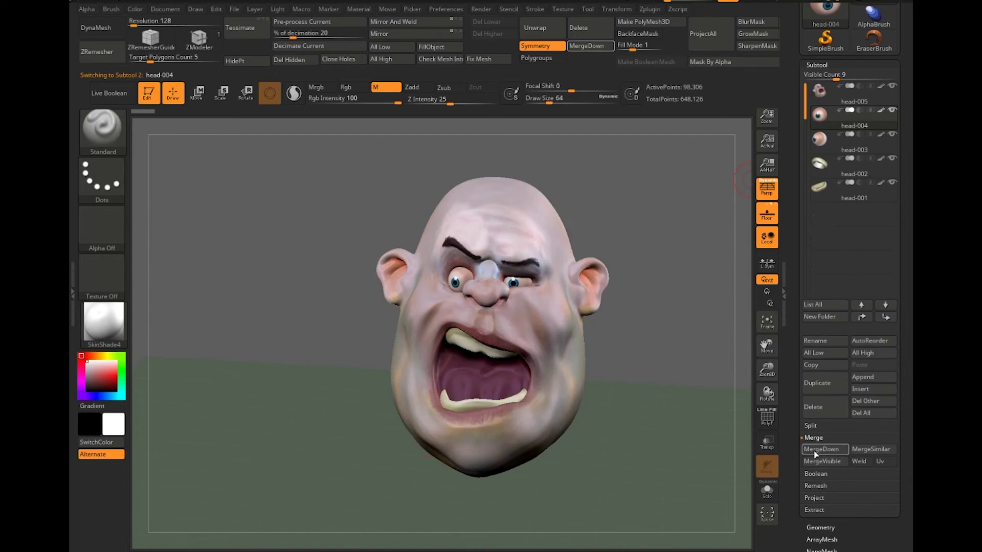
{"action": "left_click", "coordinate": [821, 449]}
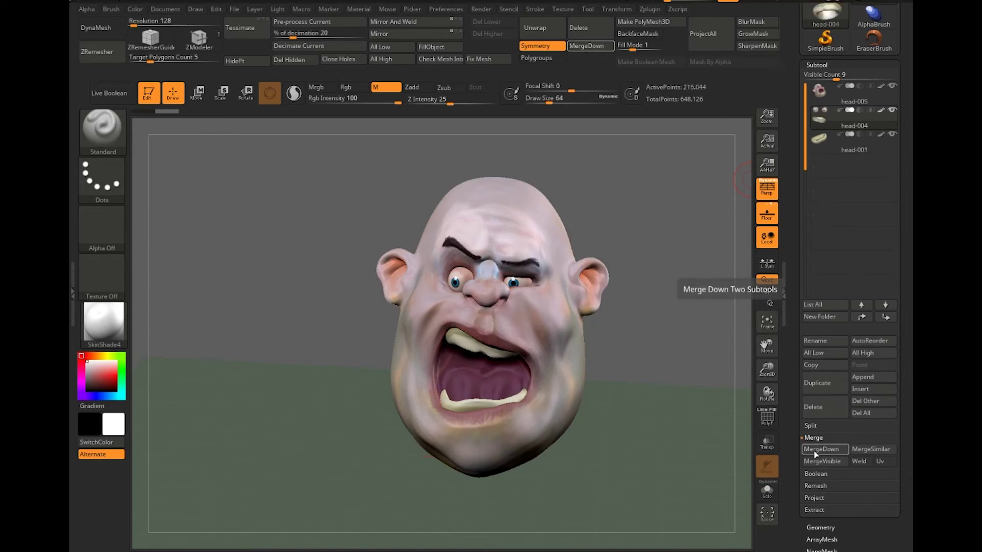
{"action": "left_click", "coordinate": [817, 450]}
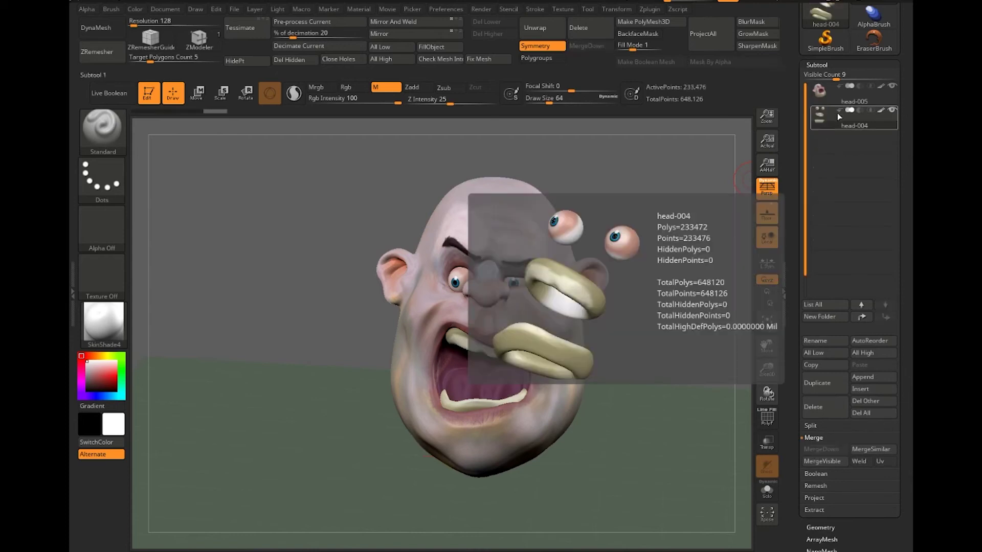
{"action": "left_click", "coordinate": [825, 91]}
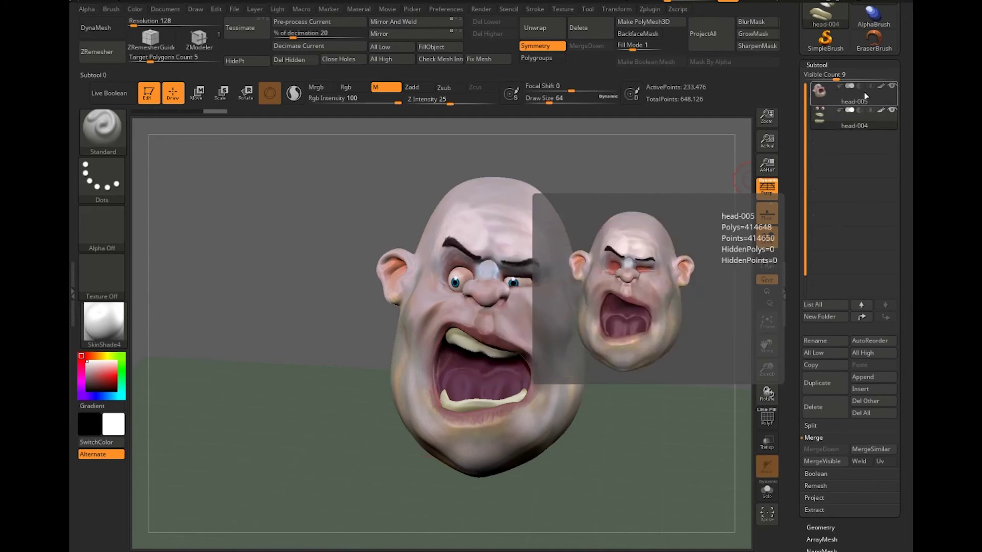
{"action": "mouse_move", "coordinate": [591, 208]}
{"action": "left_mouse_down"}
{"action": "mouse_move", "coordinate": [614, 209]}
{"action": "mouse_move", "coordinate": [593, 210]}
{"action": "left_mouse_up"}
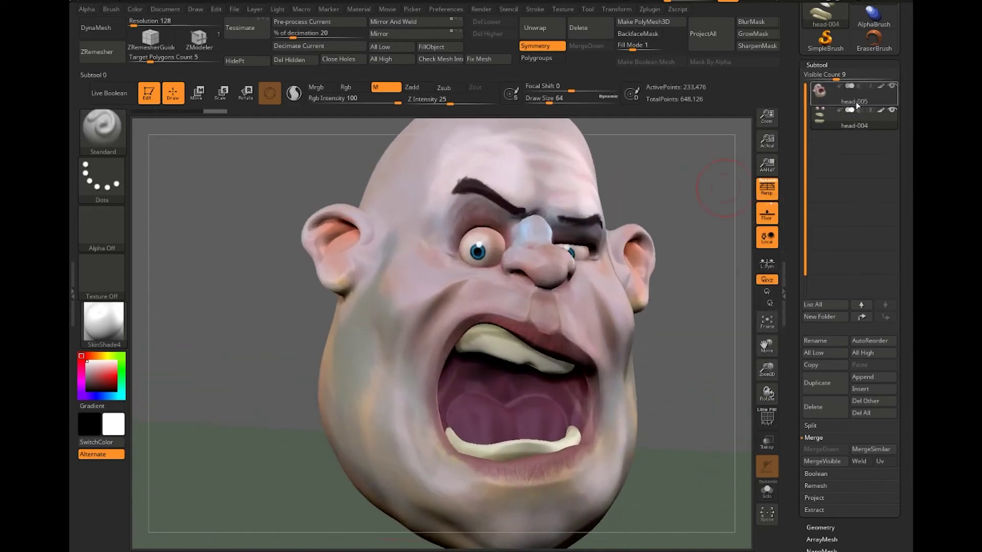
{"action": "mouse_move", "coordinate": [669, 201]}
{"action": "left_mouse_down"}
{"action": "mouse_move", "coordinate": [657, 155]}
{"action": "mouse_move", "coordinate": [670, 208]}
{"action": "mouse_move", "coordinate": [654, 213]}
{"action": "left_mouse_up"}
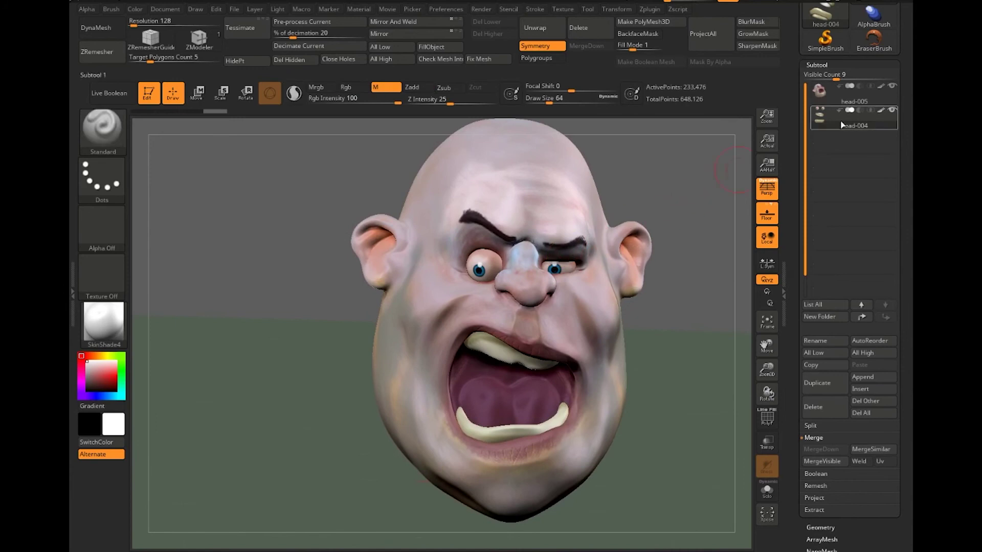
{"action": "mouse_move", "coordinate": [841, 125]}
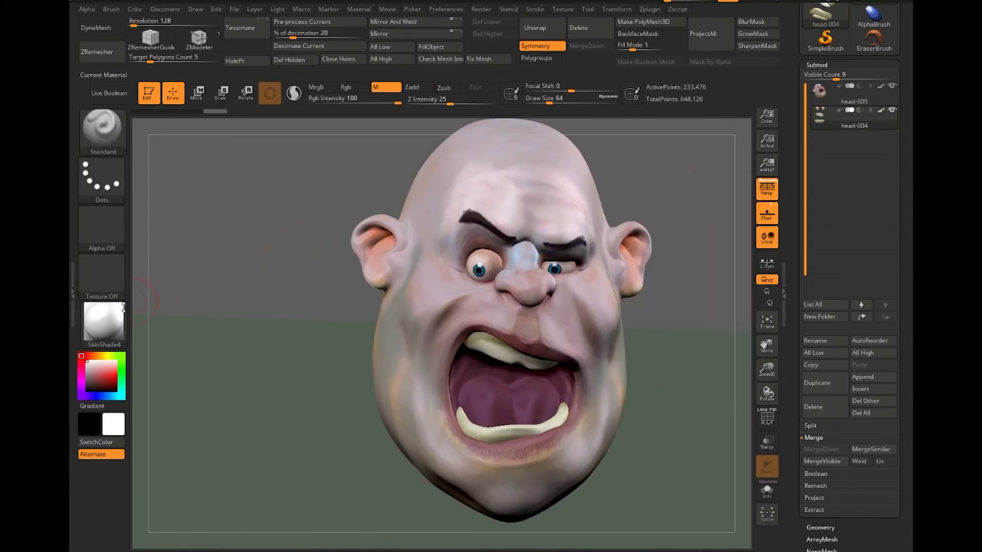
- Try the ToyPlastic, MatCap Sculpy and MatCap Metal01 materials on the head
{"action": "left_click", "coordinate": [107, 325]}
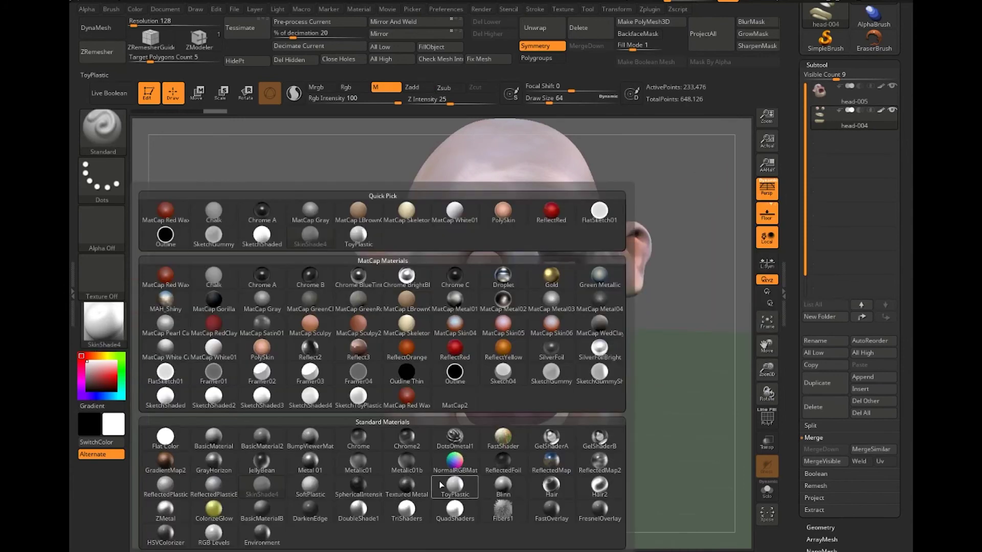
{"action": "left_click", "coordinate": [455, 487]}
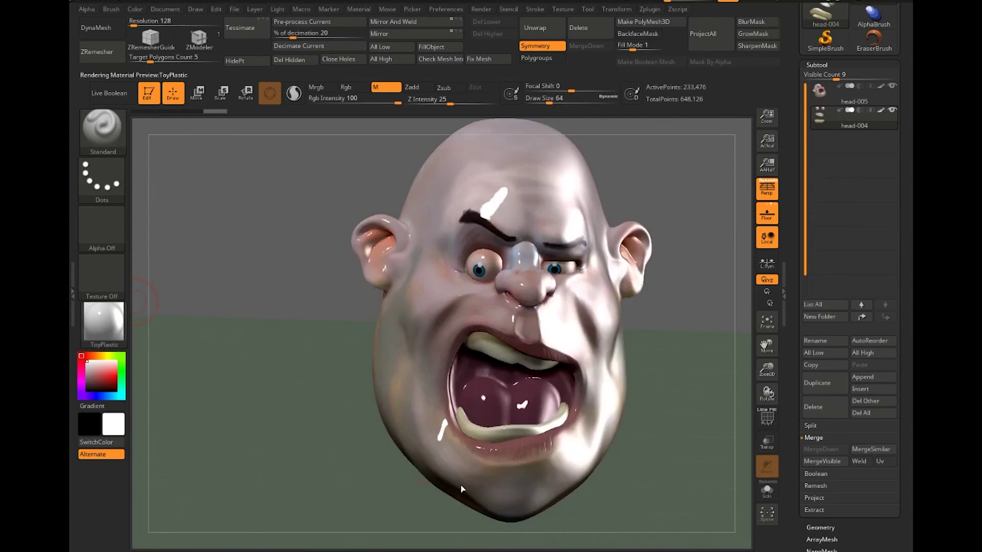
{"action": "mouse_move", "coordinate": [265, 376]}
{"action": "left_mouse_down"}
{"action": "mouse_move", "coordinate": [290, 345]}
{"action": "mouse_move", "coordinate": [154, 307]}
{"action": "left_mouse_up"}
{"action": "left_click", "coordinate": [103, 322]}
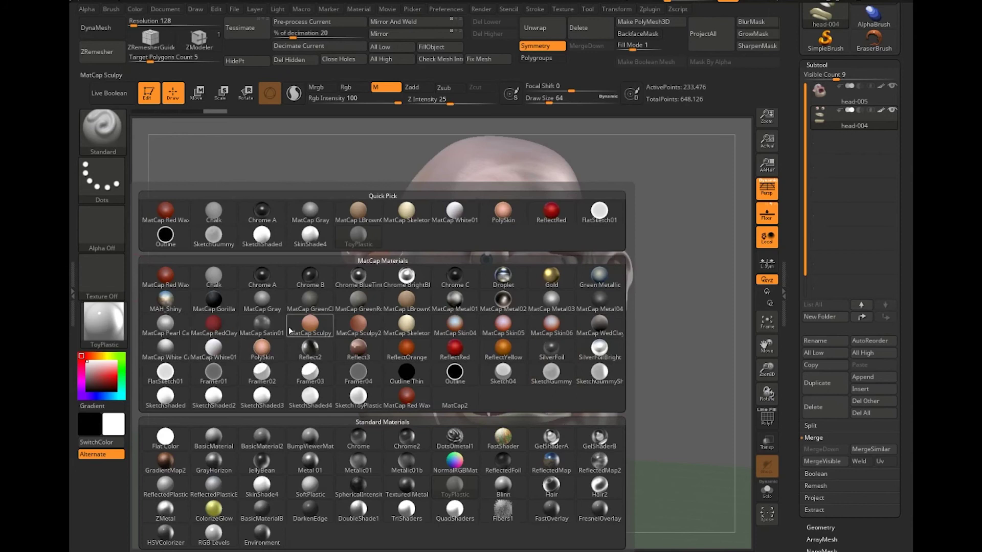
{"action": "left_click", "coordinate": [312, 328]}
{"action": "left_click", "coordinate": [104, 322]}
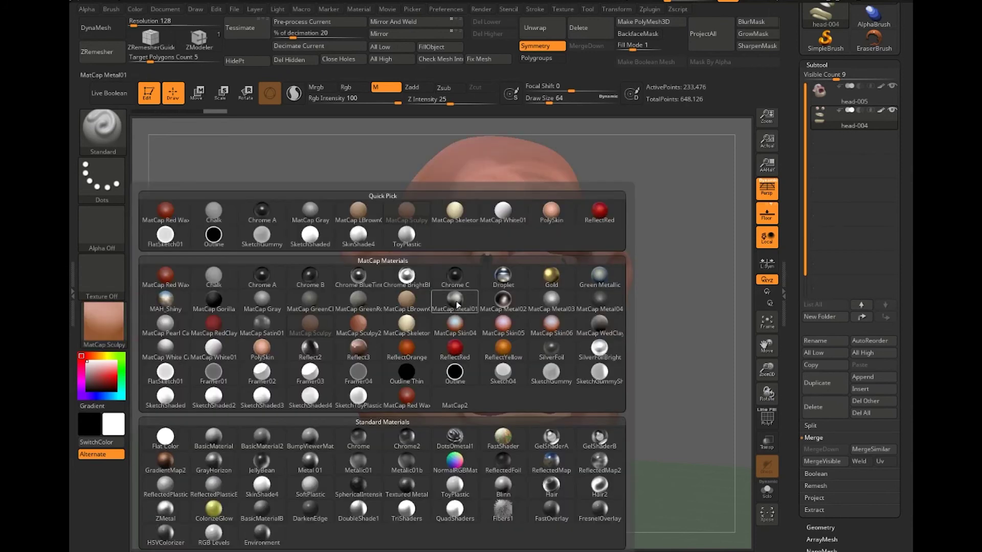
{"action": "left_click", "coordinate": [295, 321]}
- Fill the merged eyes and teeth subtool with the ToyPlastic material, using only the material channel
{"action": "left_click", "coordinate": [109, 322]}
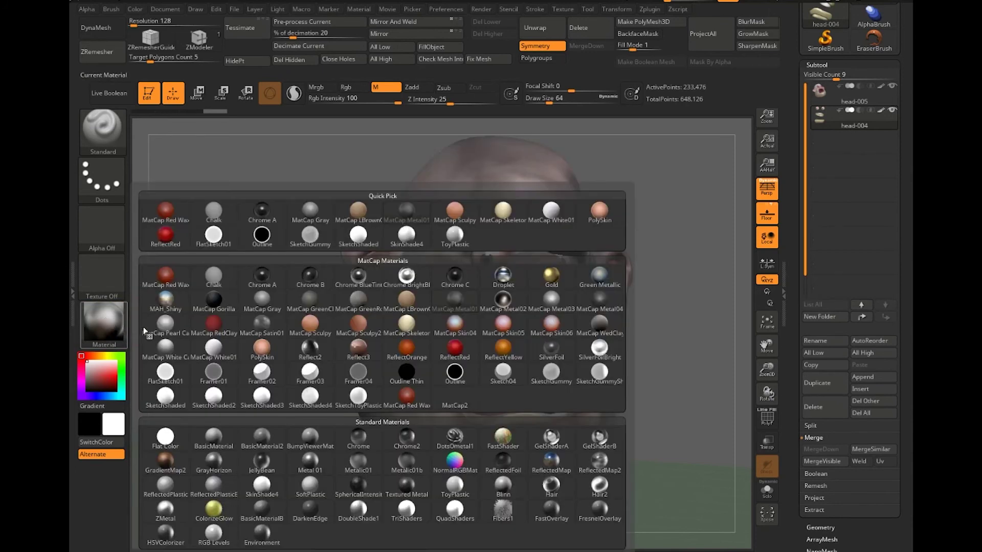
{"action": "left_click", "coordinate": [455, 487]}
{"action": "left_click_drag", "start_coordinate": [337, 366], "coordinate": [301, 306]}
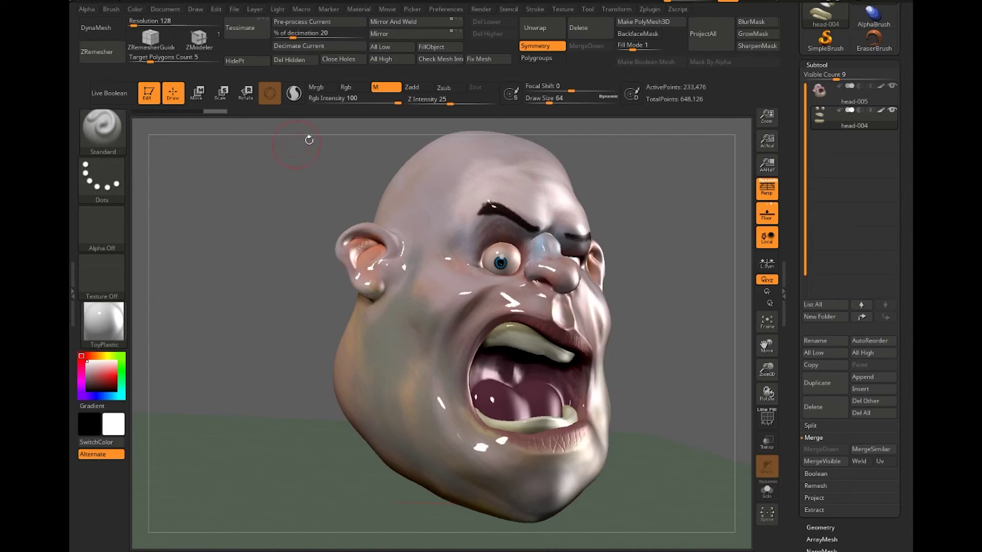
{"action": "left_click", "coordinate": [383, 93]}
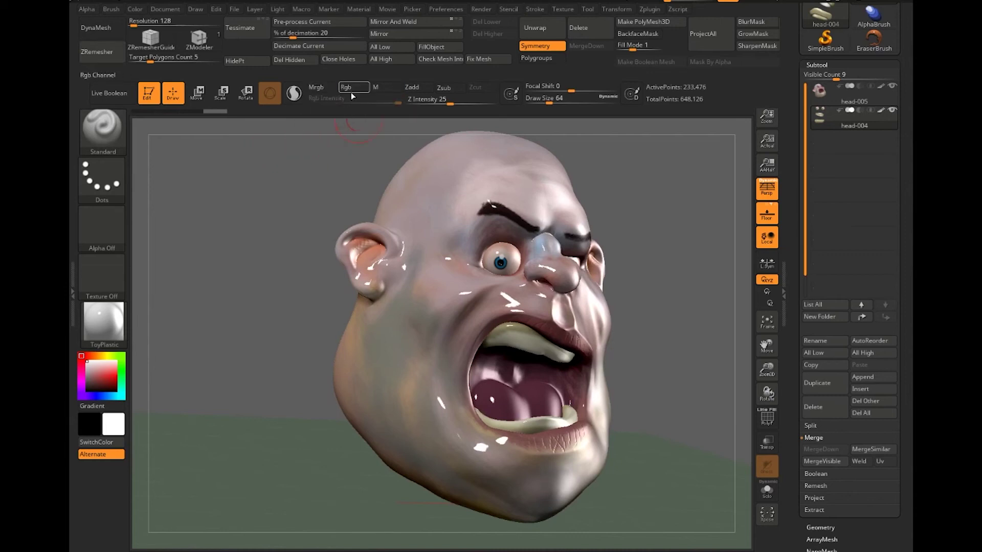
{"action": "left_click", "coordinate": [317, 91]}
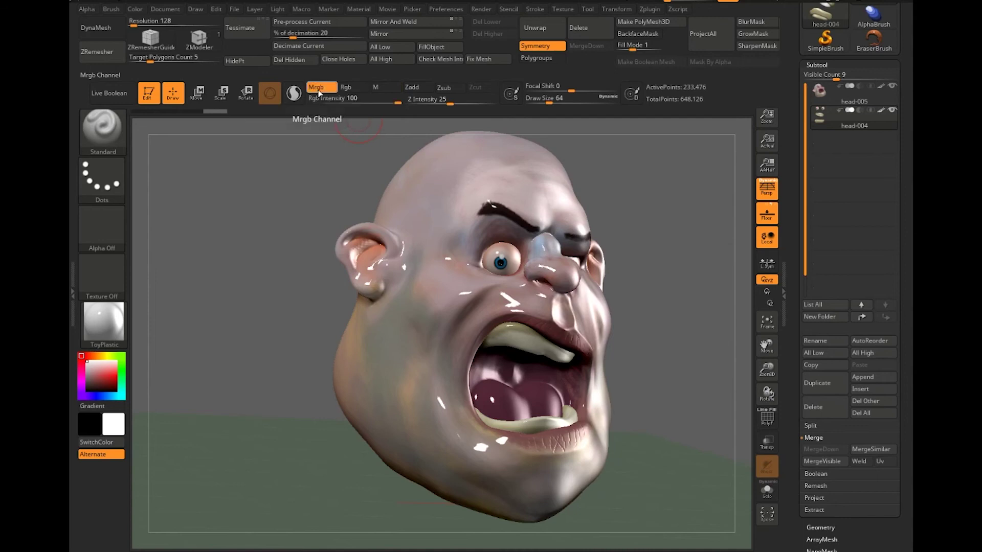
{"action": "left_click", "coordinate": [360, 87]}
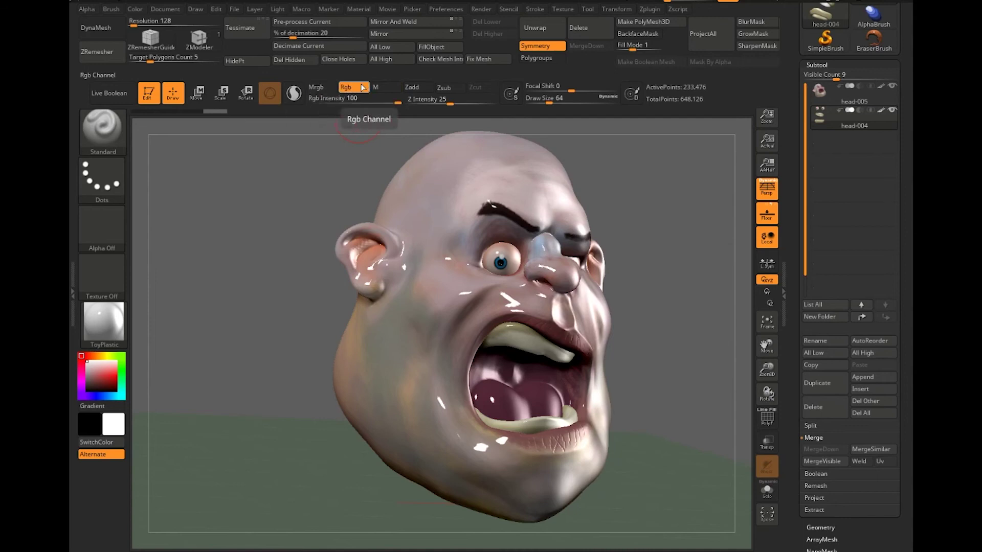
{"action": "left_click", "coordinate": [383, 91]}
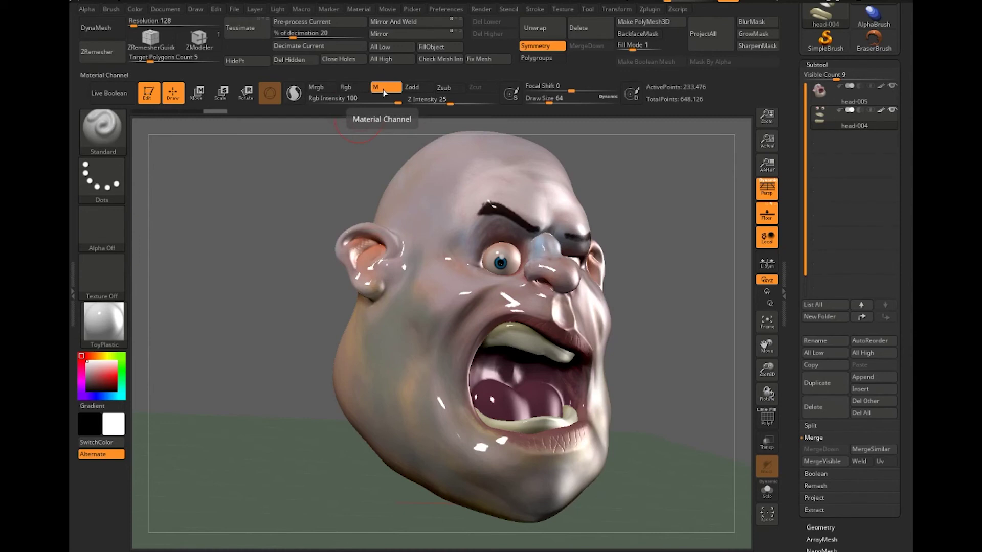
{"action": "left_click", "coordinate": [137, 10]}
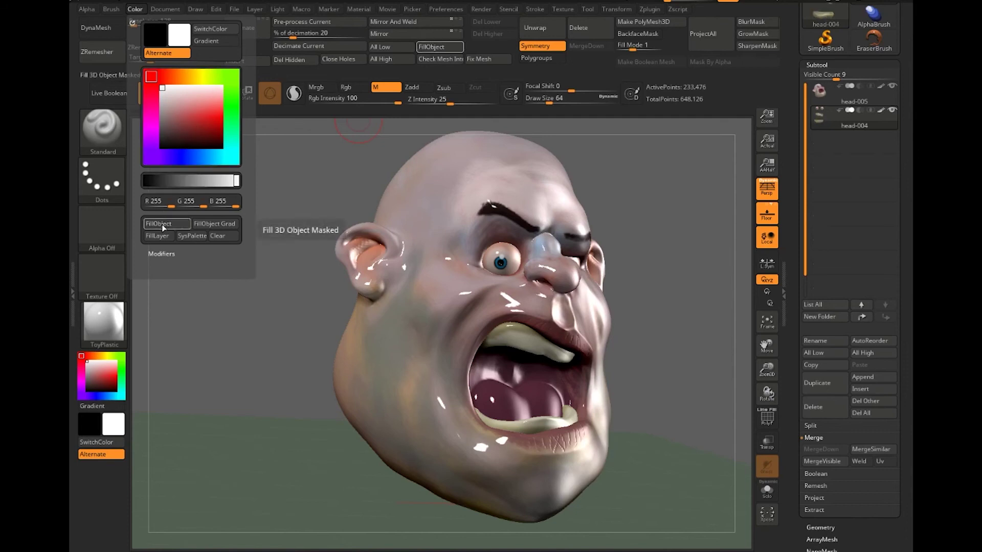
- Set the current material back to SkinShade4 for the skin and check it against the glossy eyes and teeth
{"action": "left_click", "coordinate": [104, 321]}
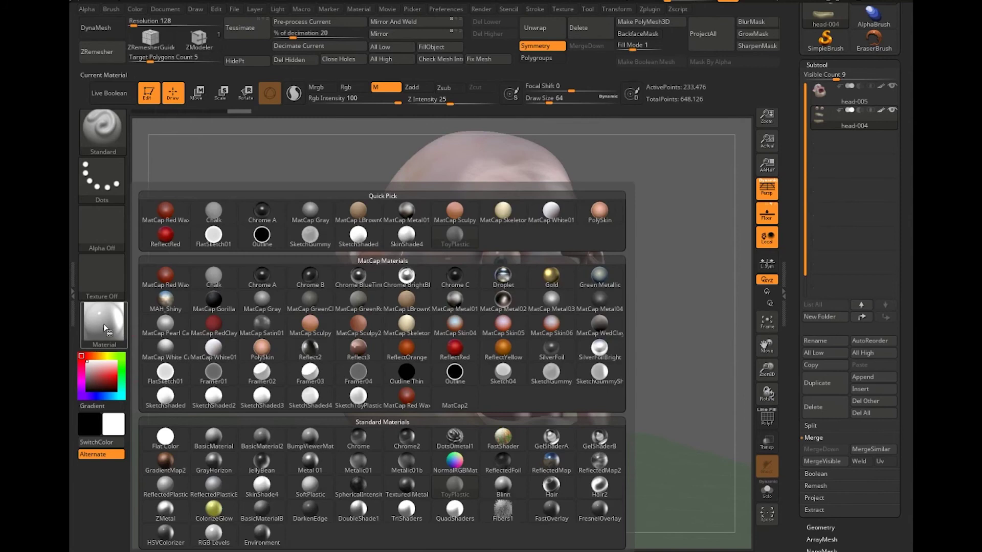
{"action": "left_click", "coordinate": [400, 244]}
{"action": "mouse_move", "coordinate": [276, 304]}
{"action": "left_mouse_down"}
{"action": "mouse_move", "coordinate": [255, 297]}
{"action": "mouse_move", "coordinate": [316, 311]}
{"action": "mouse_move", "coordinate": [298, 300]}
{"action": "mouse_move", "coordinate": [327, 299]}
{"action": "mouse_move", "coordinate": [307, 277]}
{"action": "mouse_move", "coordinate": [280, 289]}
{"action": "mouse_move", "coordinate": [333, 280]}
{"action": "left_mouse_up"}
{"action": "mouse_move", "coordinate": [333, 281]}
{"action": "right_mouse_down", "text": "ctrl"}
{"action": "mouse_move", "coordinate": [310, 274]}
{"action": "mouse_move", "coordinate": [341, 273]}
{"action": "right_mouse_up", "text": "ctrl"}
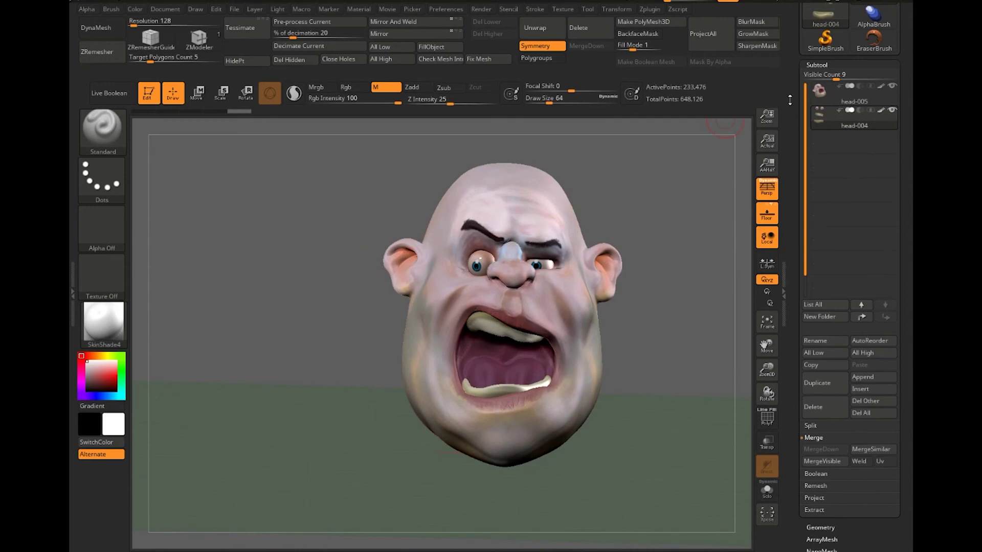
- Open the light settings and switch on the second light alongside the main one
{"action": "left_click_drag", "start_coordinate": [797, 91], "coordinate": [797, 187]}
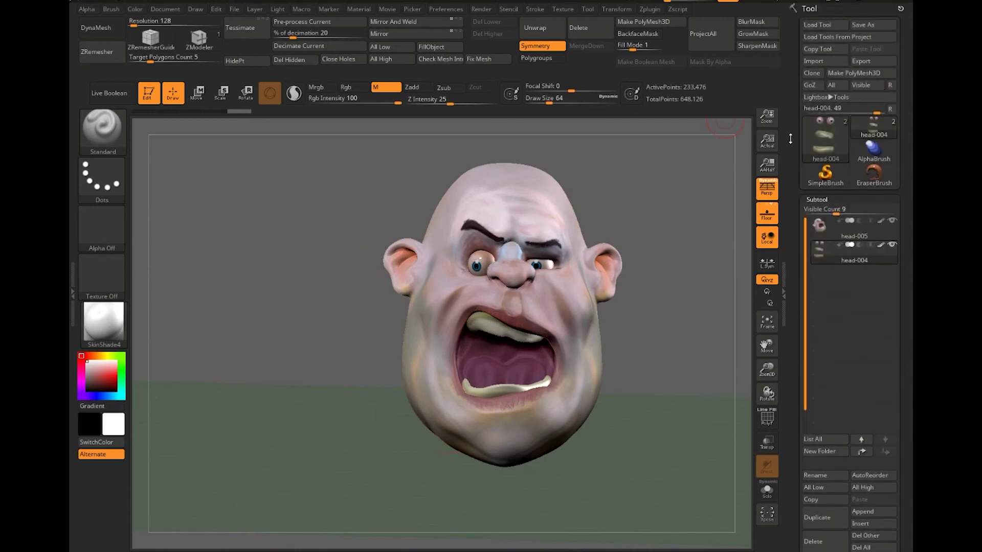
{"action": "right_click_drag", "start_coordinate": [592, 251], "coordinate": [670, 203]}
{"action": "left_click", "coordinate": [809, 7]}
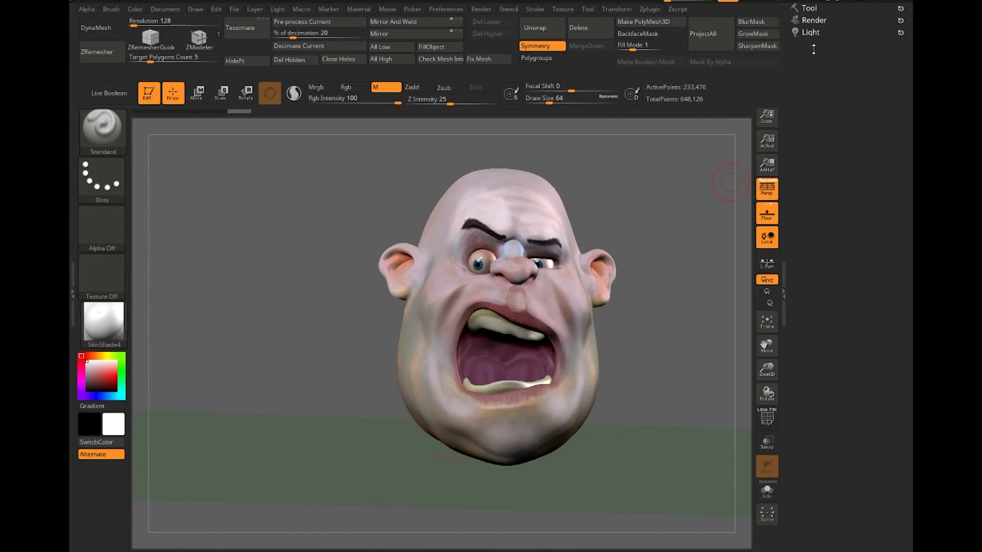
{"action": "left_click", "coordinate": [815, 33]}
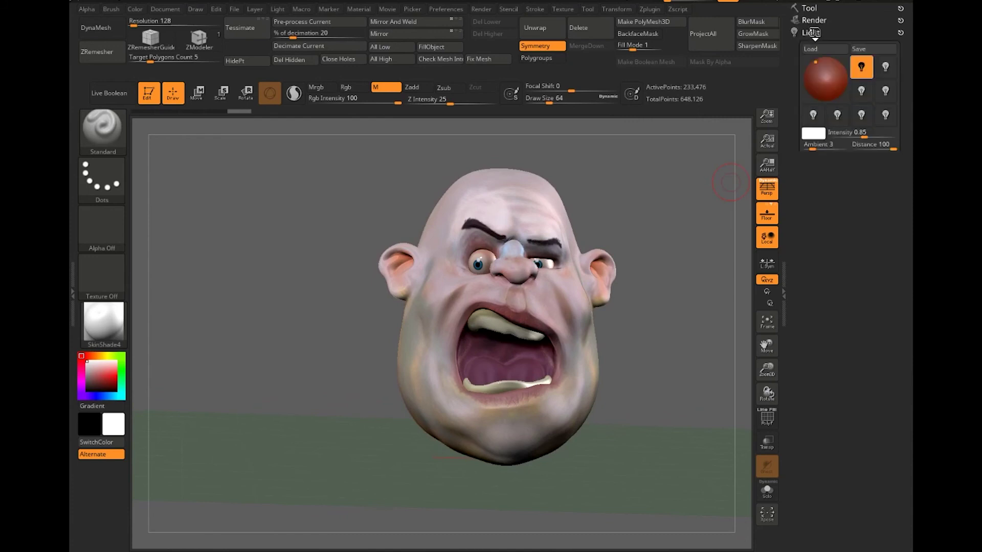
{"action": "left_click", "coordinate": [888, 69]}
{"action": "left_click", "coordinate": [888, 69]}
{"action": "mouse_move", "coordinate": [667, 186]}
{"action": "left_mouse_down"}
{"action": "mouse_move", "coordinate": [635, 206]}
{"action": "mouse_move", "coordinate": [664, 201]}
{"action": "left_mouse_up"}
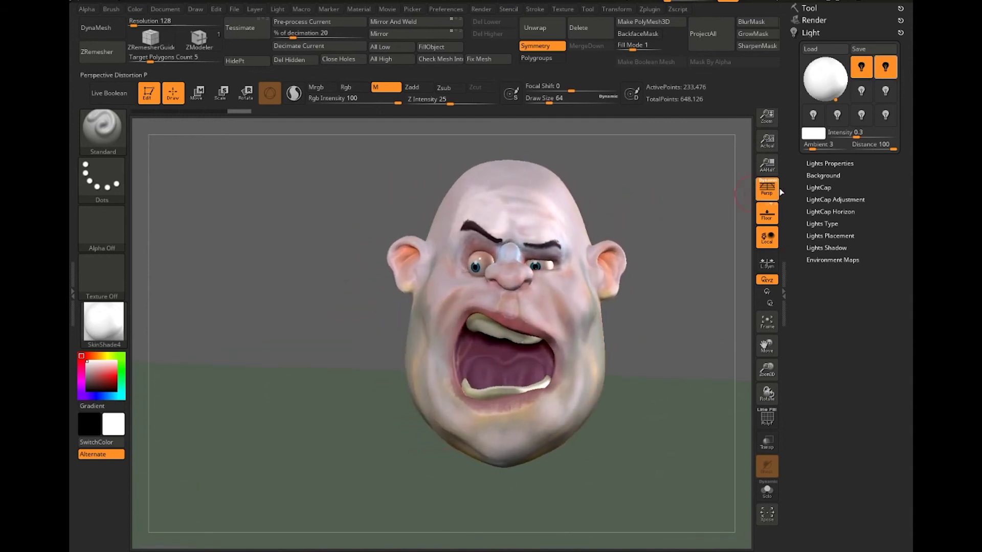
- Create a new diffuse LightCap light, place it near the upper middle of the preview sphere, and set its strength to about 0.59
{"action": "left_click", "coordinate": [818, 188]}
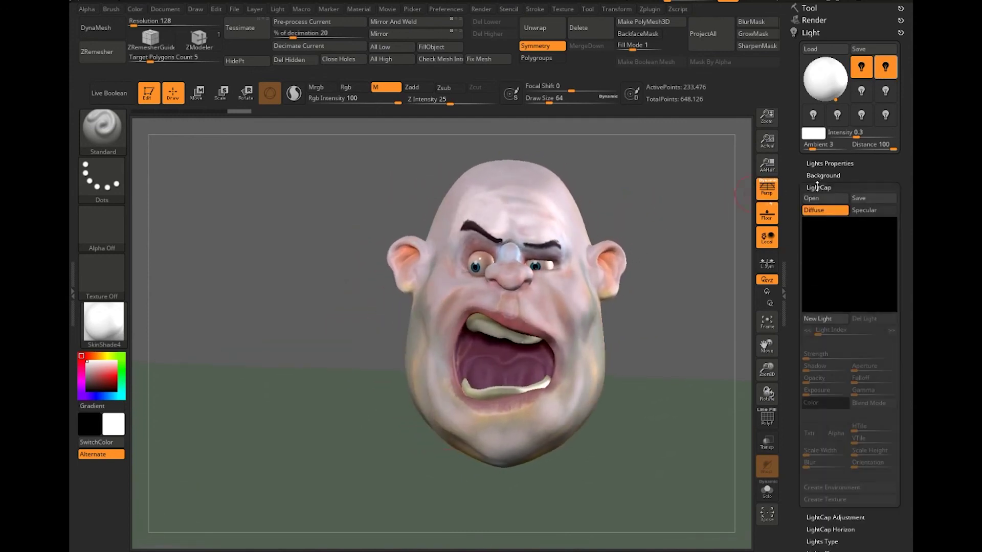
{"action": "left_click", "coordinate": [819, 319]}
{"action": "left_click_drag", "start_coordinate": [842, 264], "coordinate": [853, 259]}
{"action": "left_click_drag", "start_coordinate": [726, 255], "coordinate": [742, 284]}
{"action": "left_click_drag", "start_coordinate": [834, 358], "coordinate": [844, 360]}
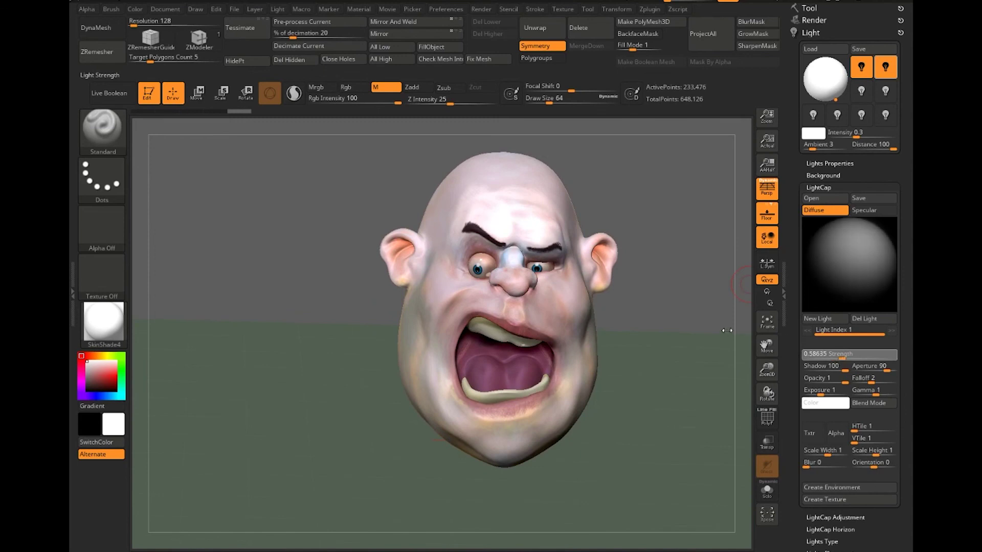
{"action": "left_click_drag", "start_coordinate": [686, 314], "coordinate": [711, 287]}
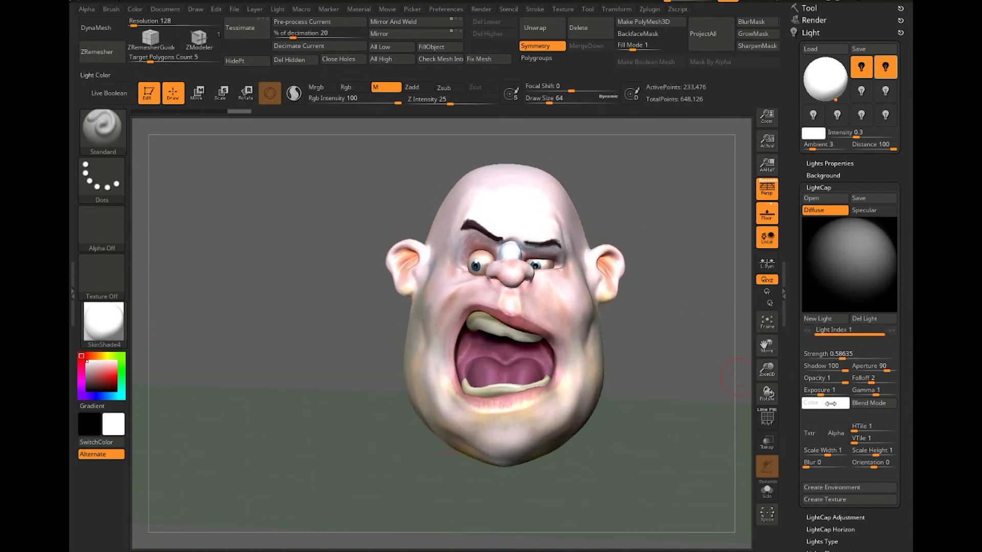
- Tint the LightCap light a muted pink and check the effect on the head
{"action": "left_click", "coordinate": [830, 403]}
{"action": "left_click", "coordinate": [766, 363]}
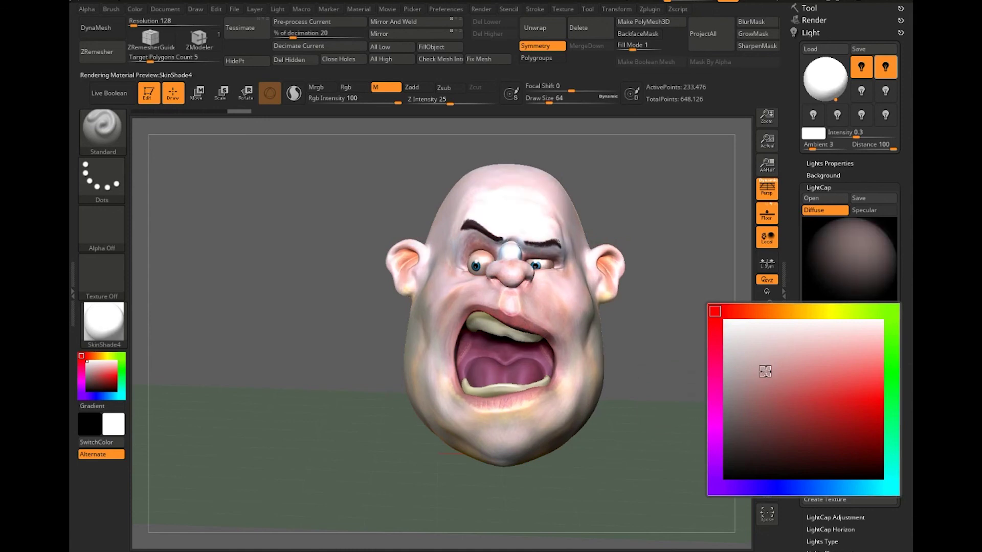
{"action": "mouse_move", "coordinate": [660, 215]}
{"action": "left_mouse_down"}
{"action": "mouse_move", "coordinate": [668, 224]}
{"action": "mouse_move", "coordinate": [655, 213]}
{"action": "mouse_move", "coordinate": [599, 209]}
{"action": "mouse_move", "coordinate": [608, 206]}
{"action": "left_mouse_up"}
{"action": "left_click_drag", "start_coordinate": [364, 370], "coordinate": [456, 292]}
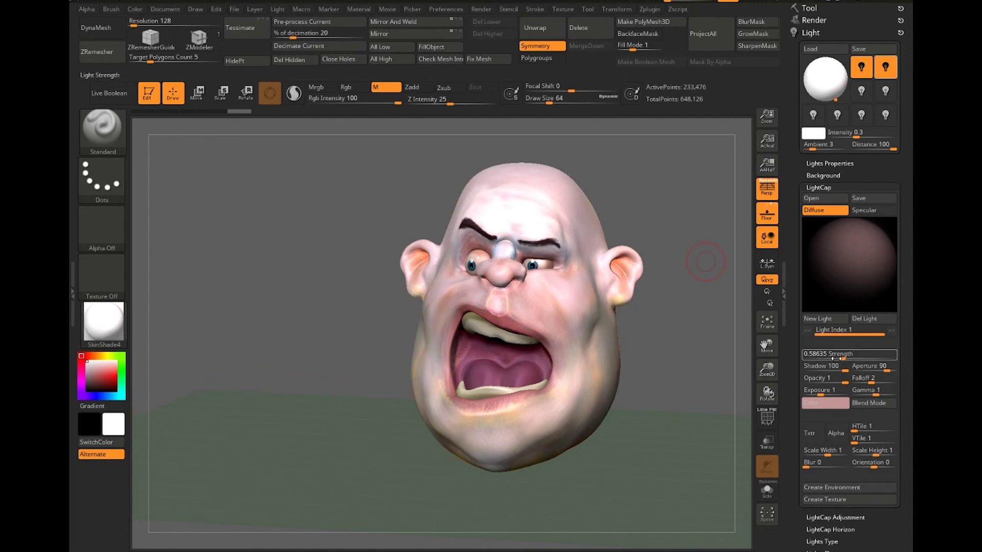
- Reduce the LightCap light's strength to 0 and review the head from several angles
{"action": "left_click_drag", "start_coordinate": [843, 355], "coordinate": [808, 358]}
{"action": "mouse_move", "coordinate": [633, 250]}
{"action": "left_mouse_down"}
{"action": "mouse_move", "coordinate": [657, 204]}
{"action": "mouse_move", "coordinate": [681, 214]}
{"action": "mouse_move", "coordinate": [640, 227]}
{"action": "left_mouse_up"}
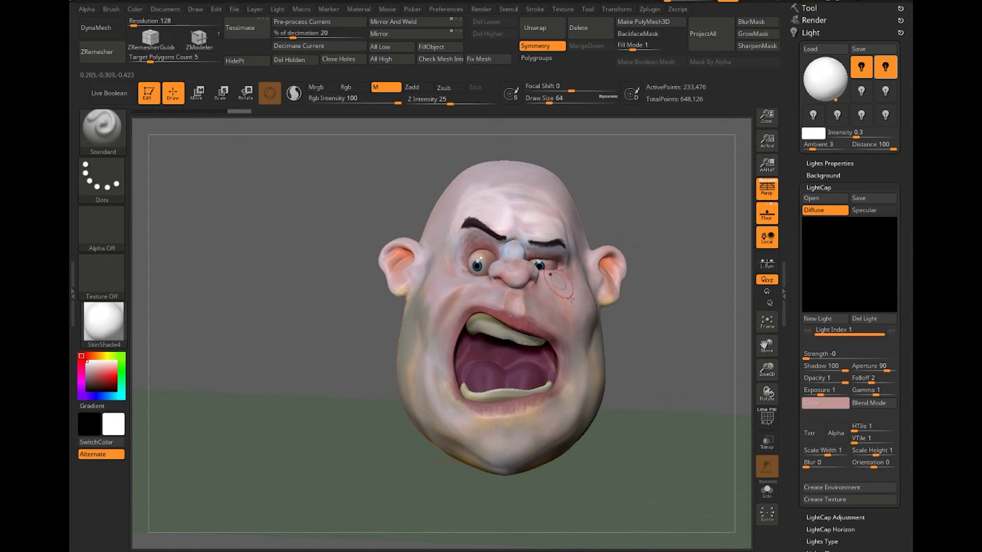
{"action": "mouse_move", "coordinate": [343, 327]}
{"action": "left_mouse_down", "text": "alt"}
{"action": "mouse_move", "coordinate": [386, 347]}
{"action": "mouse_move", "coordinate": [364, 348]}
{"action": "mouse_move", "coordinate": [389, 350]}
{"action": "mouse_move", "coordinate": [350, 351]}
{"action": "mouse_move", "coordinate": [390, 354]}
{"action": "mouse_move", "coordinate": [359, 344]}
{"action": "mouse_move", "coordinate": [347, 327]}
{"action": "left_mouse_up", "text": "alt"}
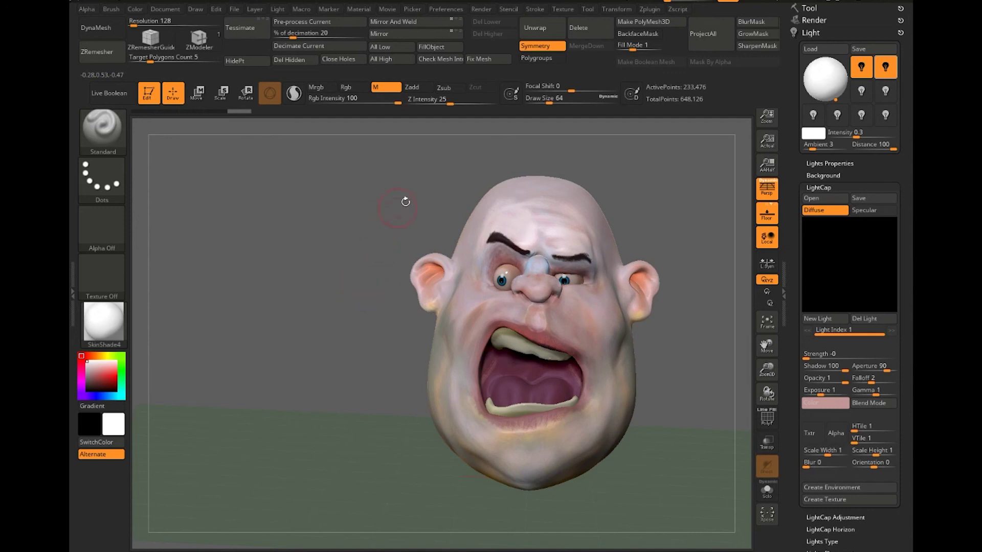
{"action": "left_click_drag", "start_coordinate": [320, 357], "coordinate": [324, 354]}
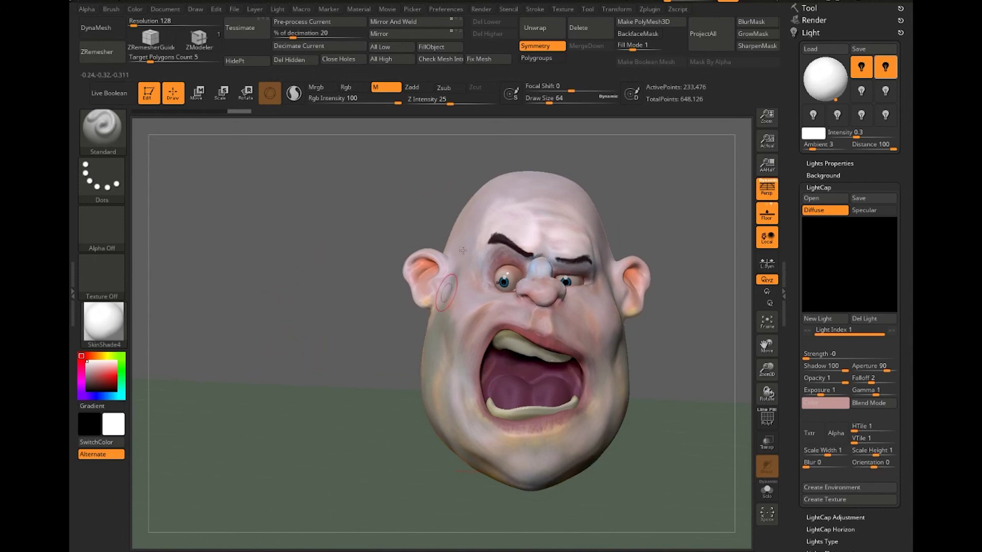
{"action": "key", "text": "ctrl"}
{"action": "left_click_drag", "start_coordinate": [353, 289], "coordinate": [315, 266]}
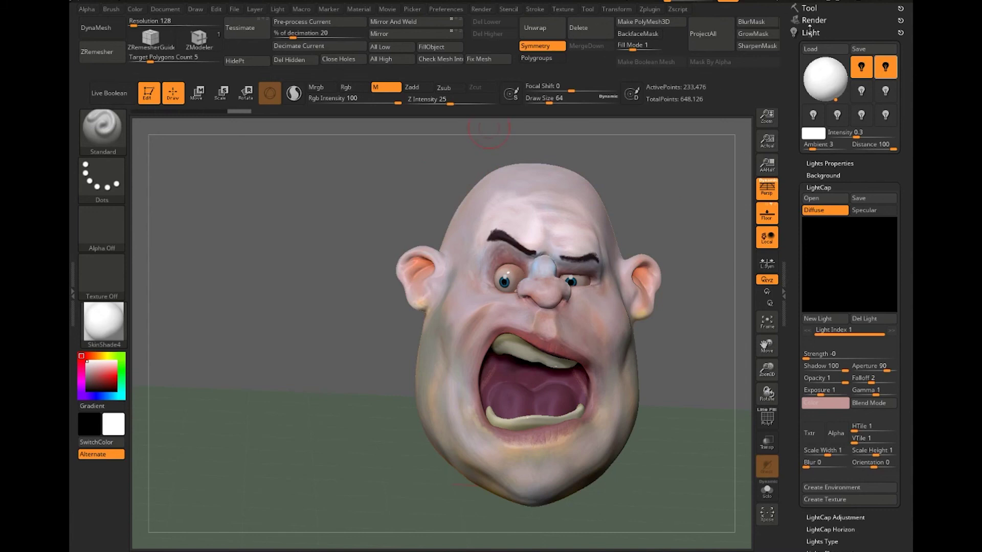
- Look through the 3D Print Hub plugin's STL import and export options
{"action": "left_click", "coordinate": [650, 12]}
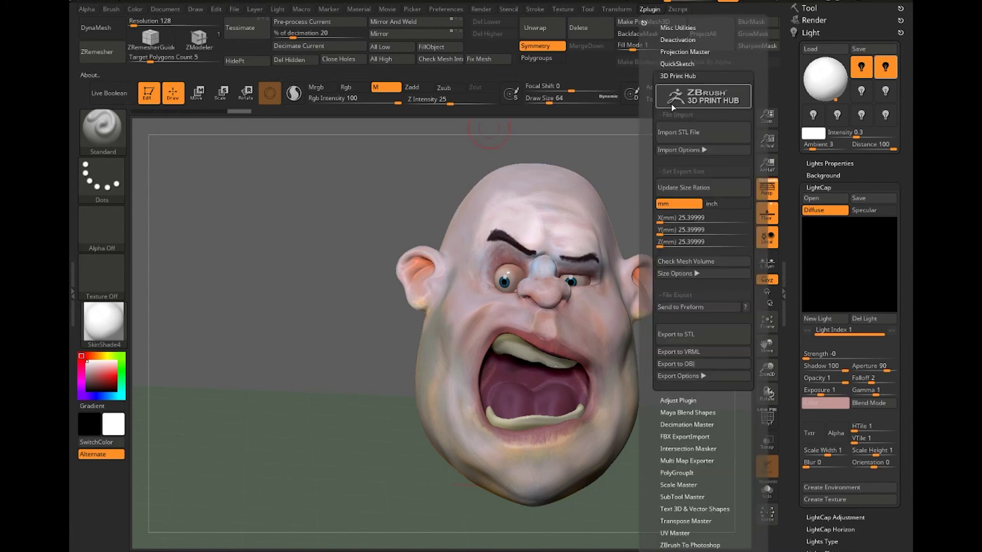
{"action": "left_click", "coordinate": [675, 133]}
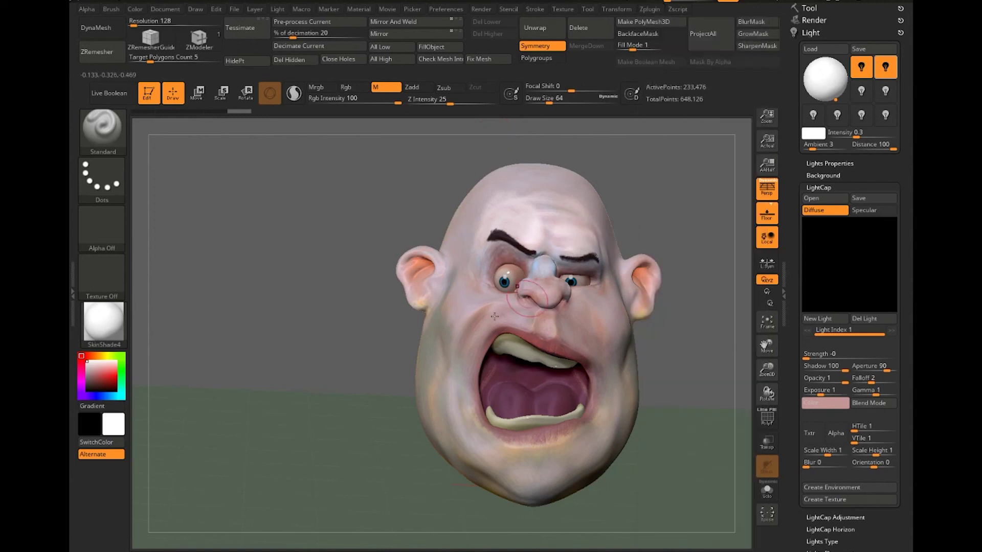
{"action": "mouse_move", "coordinate": [331, 294]}
{"action": "left_mouse_down"}
{"action": "mouse_move", "coordinate": [341, 268]}
{"action": "mouse_move", "coordinate": [322, 276]}
{"action": "left_mouse_up"}
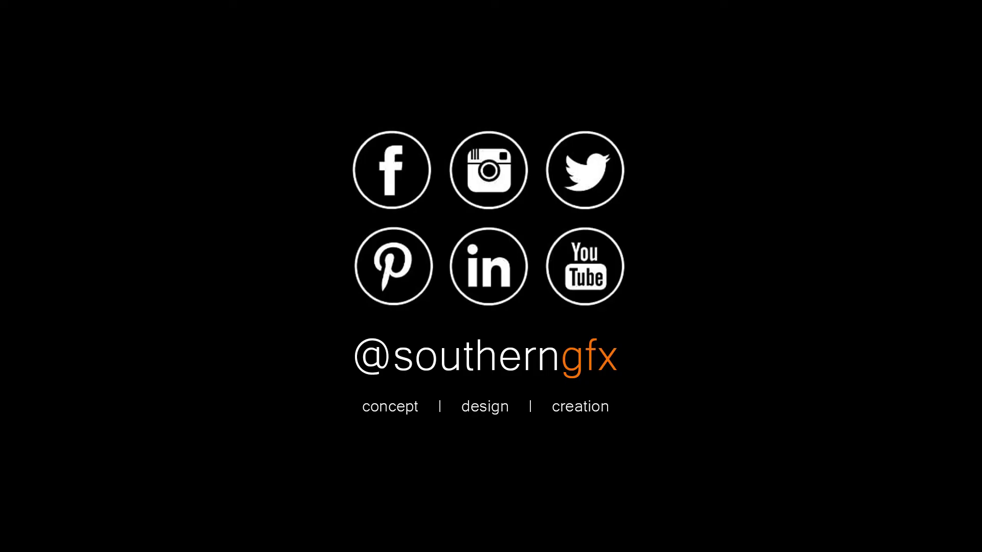